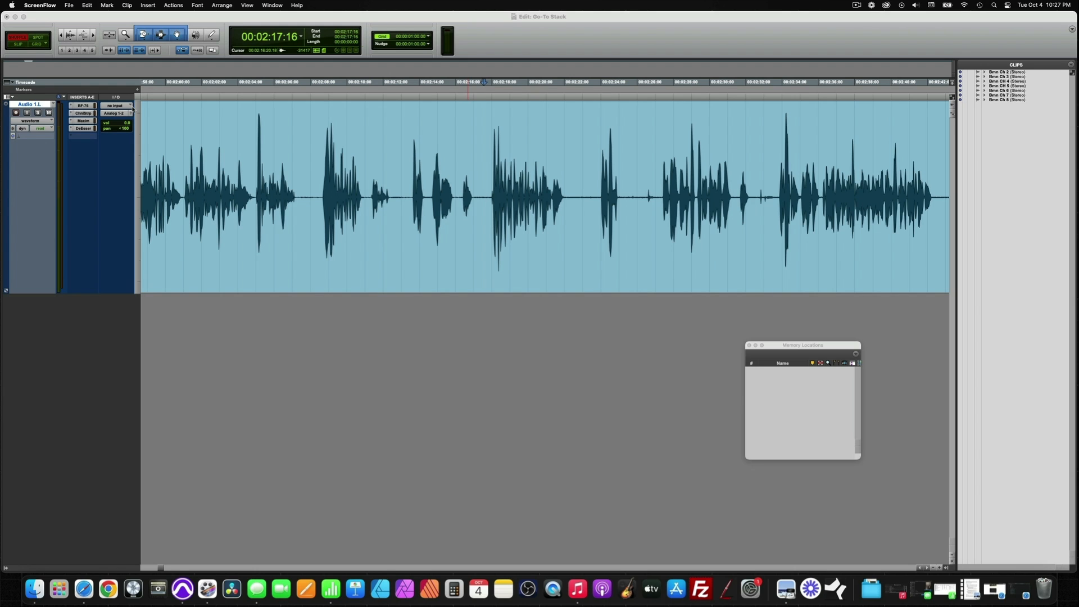
Select the short low-level noises between spoken phrases near 00:02:26 and 00:02:32 on the Audio 1.L track
scroll(528, 177, right, 5)
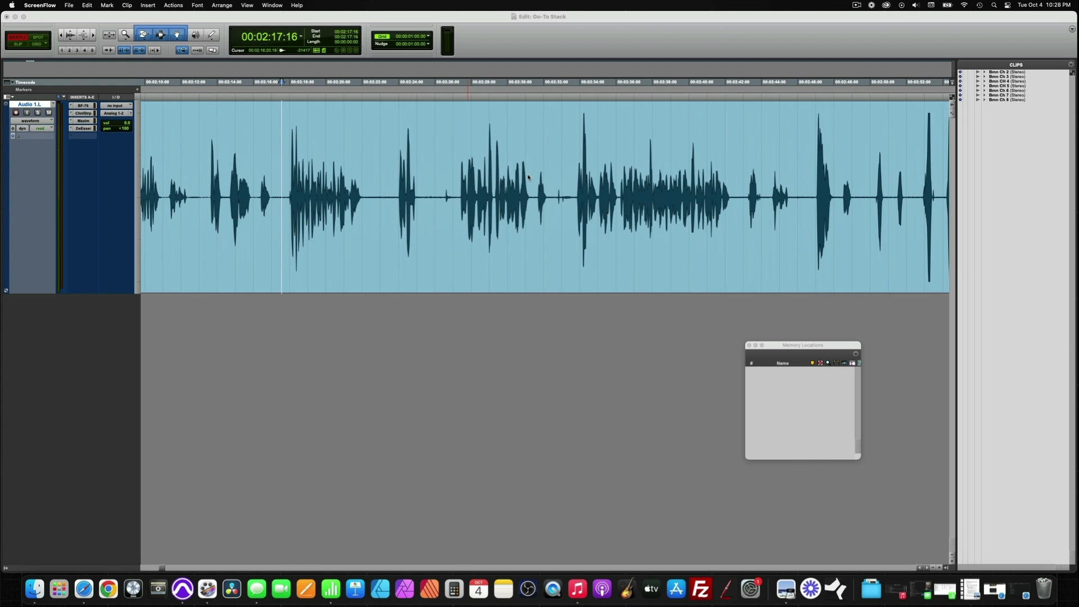
click(442, 181)
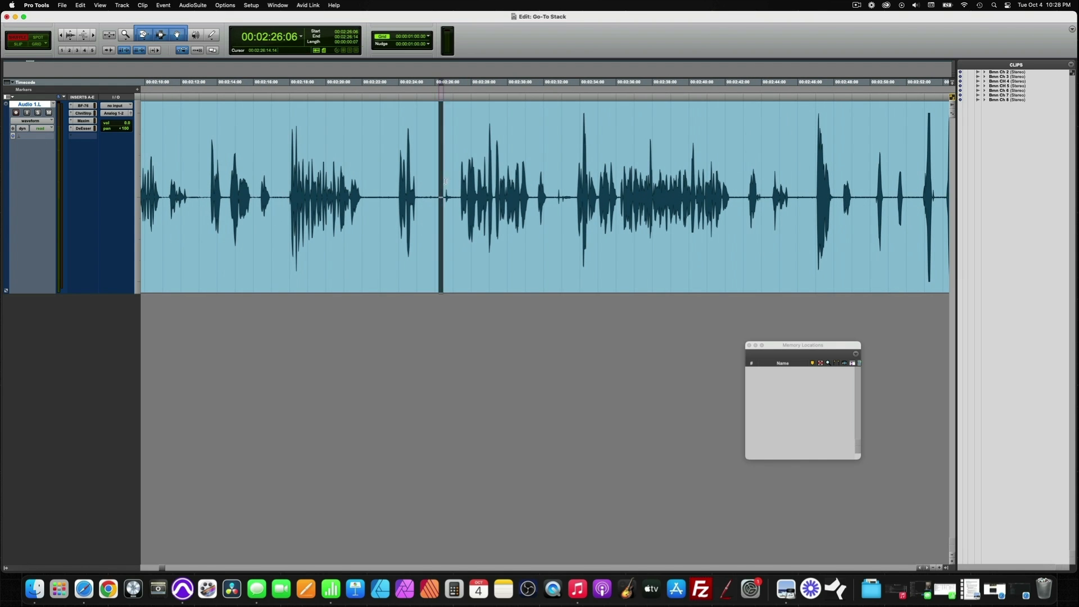
drag(445, 181, 450, 181)
drag(554, 181, 568, 181)
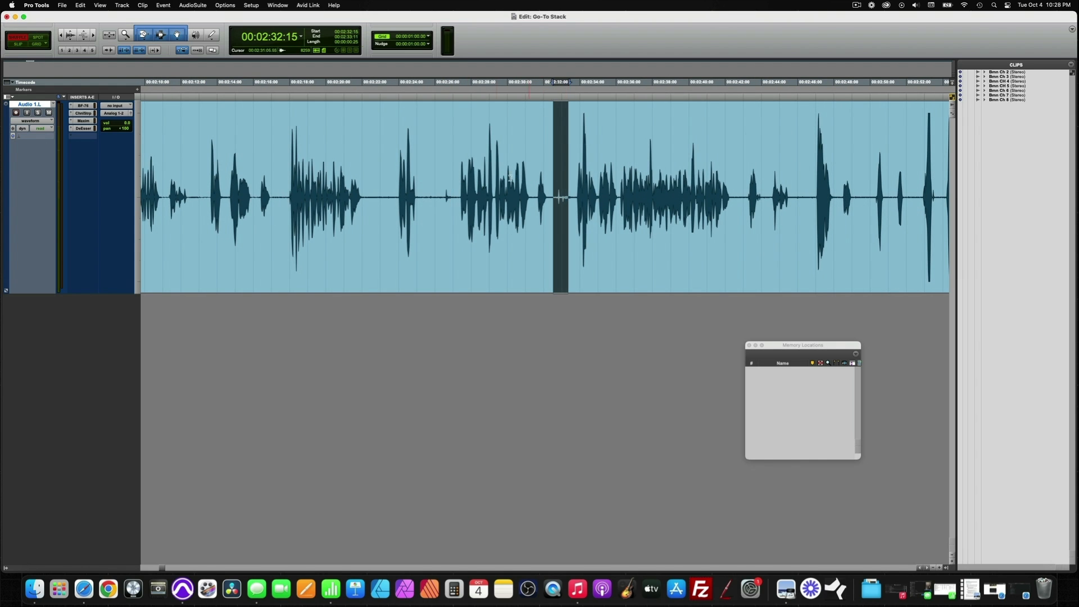
Select the long noisy pause between phrases from 00:01:47:21 to about 00:01:52 on the voice track
scroll(455, 179, left, 5)
scroll(455, 179, left, 3)
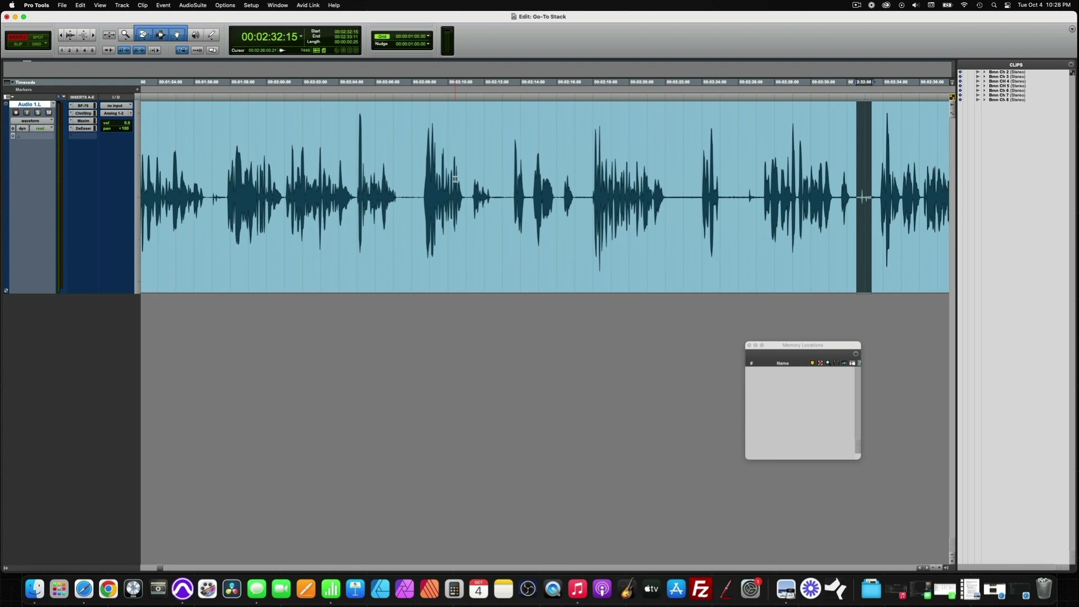
scroll(455, 178, left, 3)
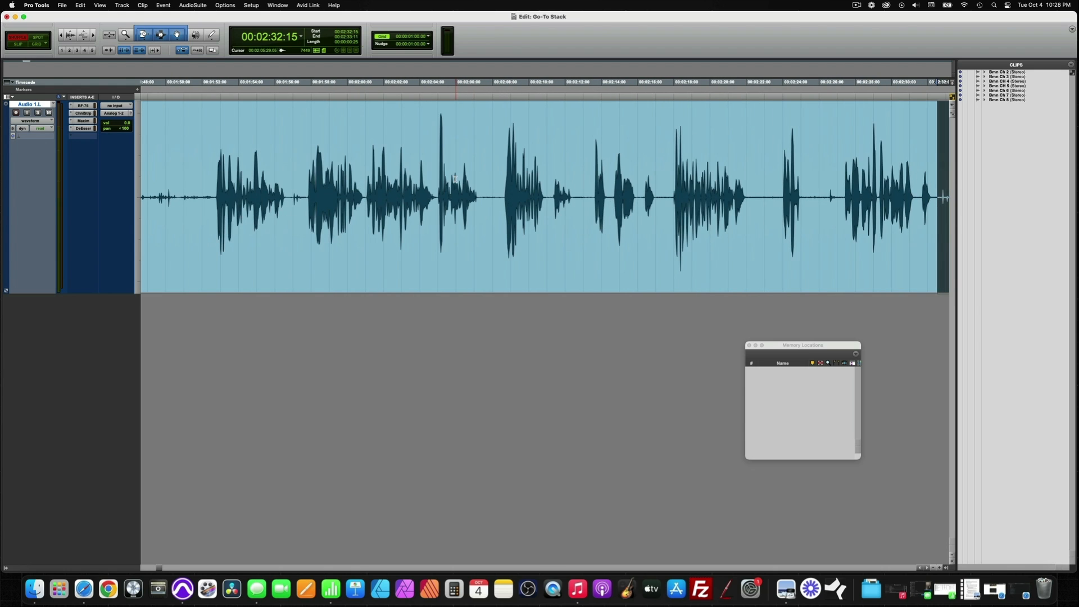
scroll(455, 178, left, 5)
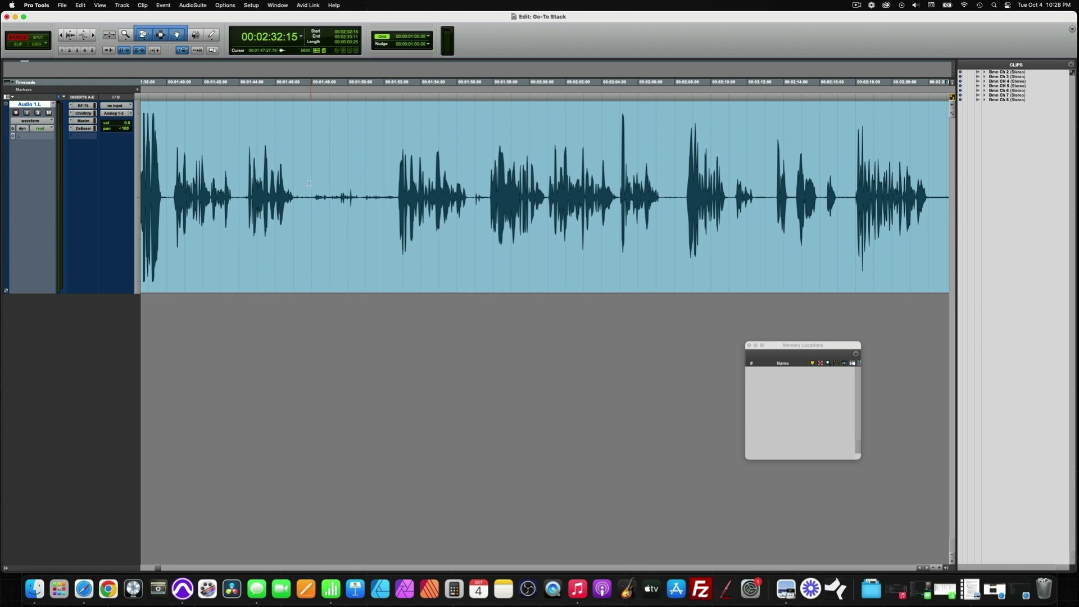
drag(306, 179, 395, 178)
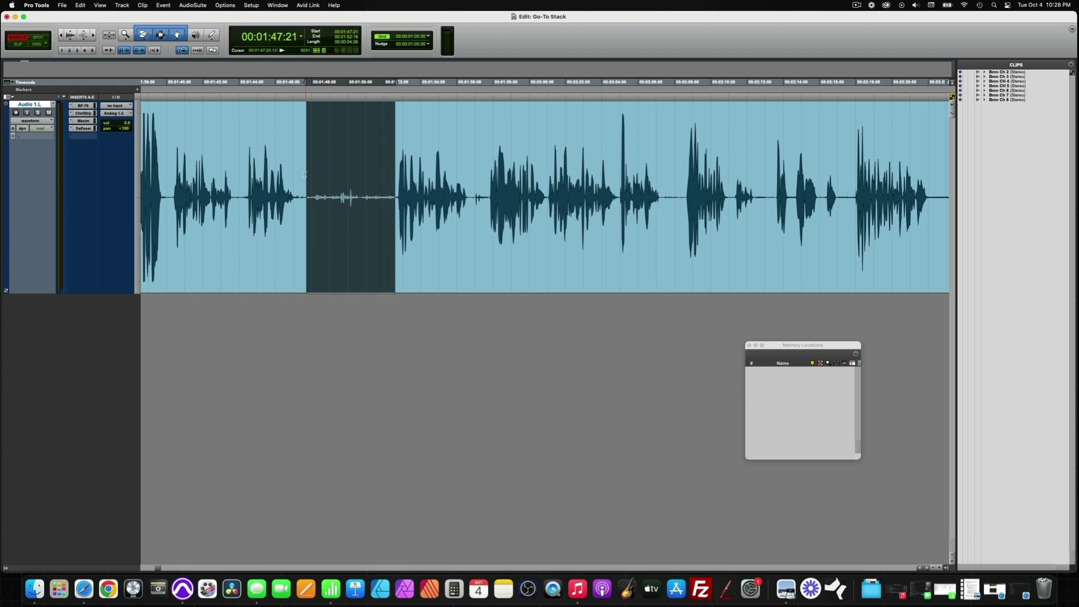
drag(304, 175, 337, 171)
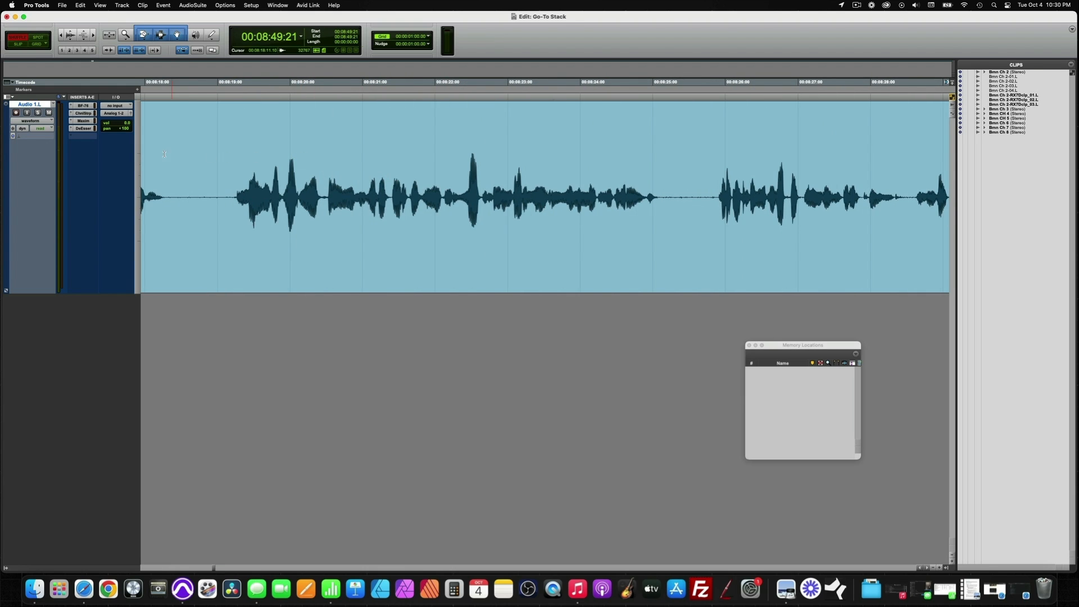
Open the BF-76 compressor insert of Audio 1.L and move its window below the waveform peaks
click(85, 107)
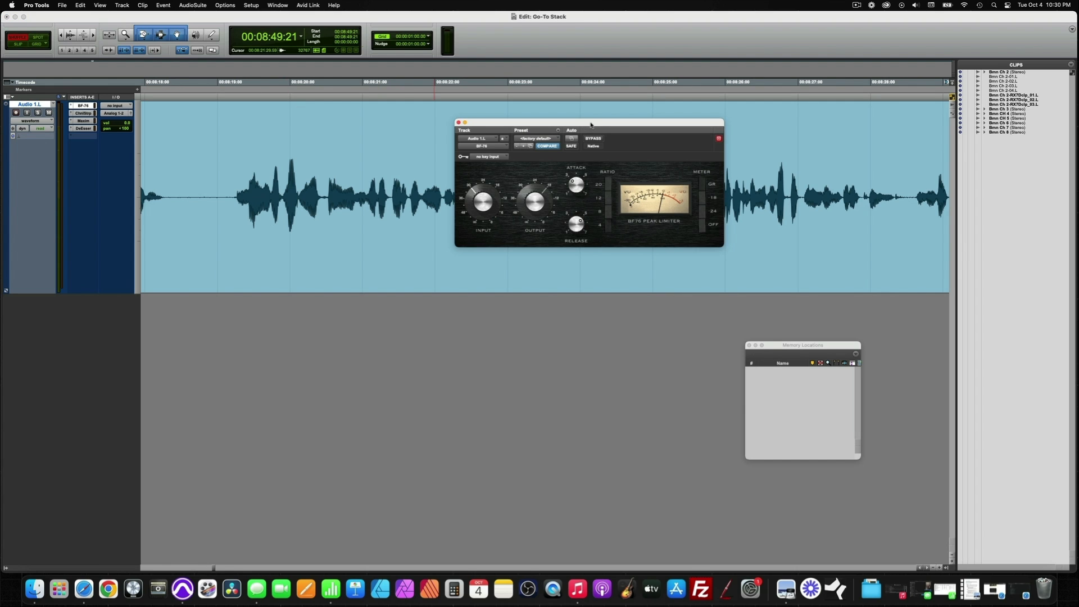
drag(591, 124, 550, 125)
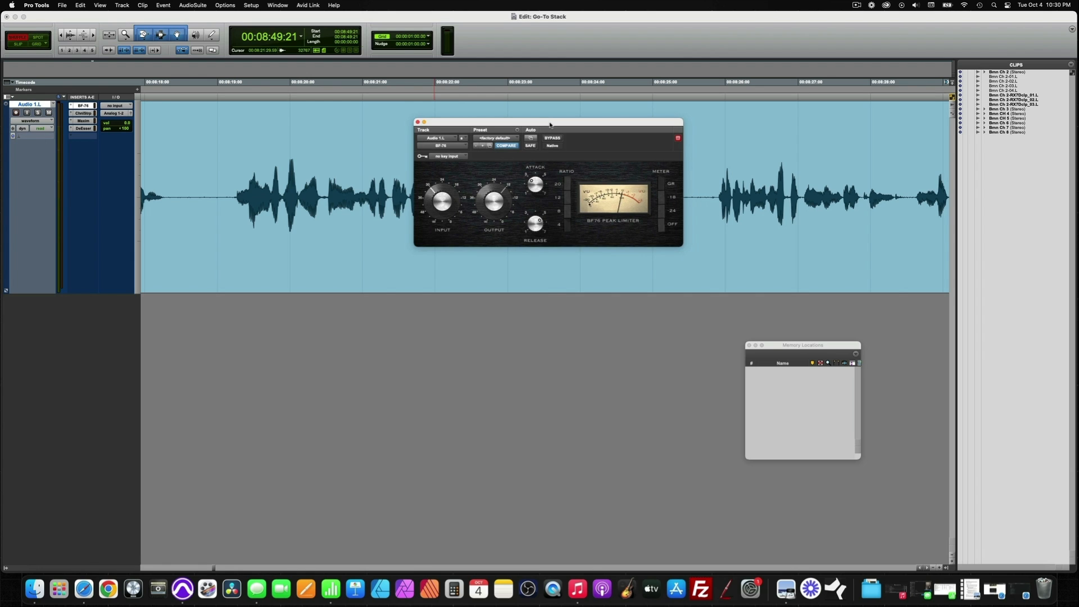
drag(550, 124, 473, 254)
Highlight the quiet passage and the loud peak, and select the whole phrase from 00:08:19:01 to 00:08:25:14
drag(529, 168, 640, 171)
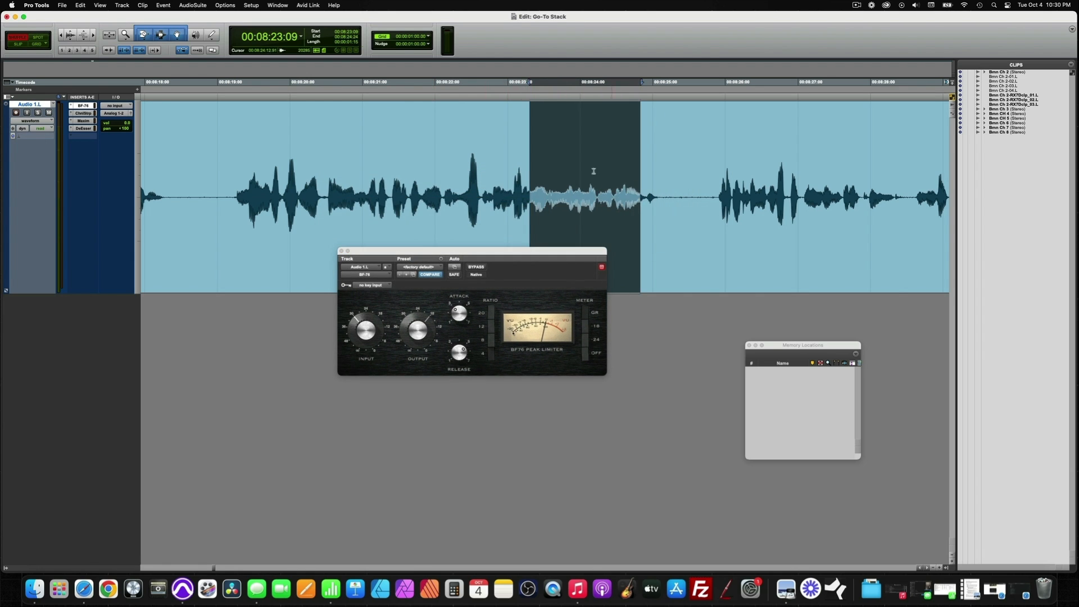
drag(486, 169, 444, 170)
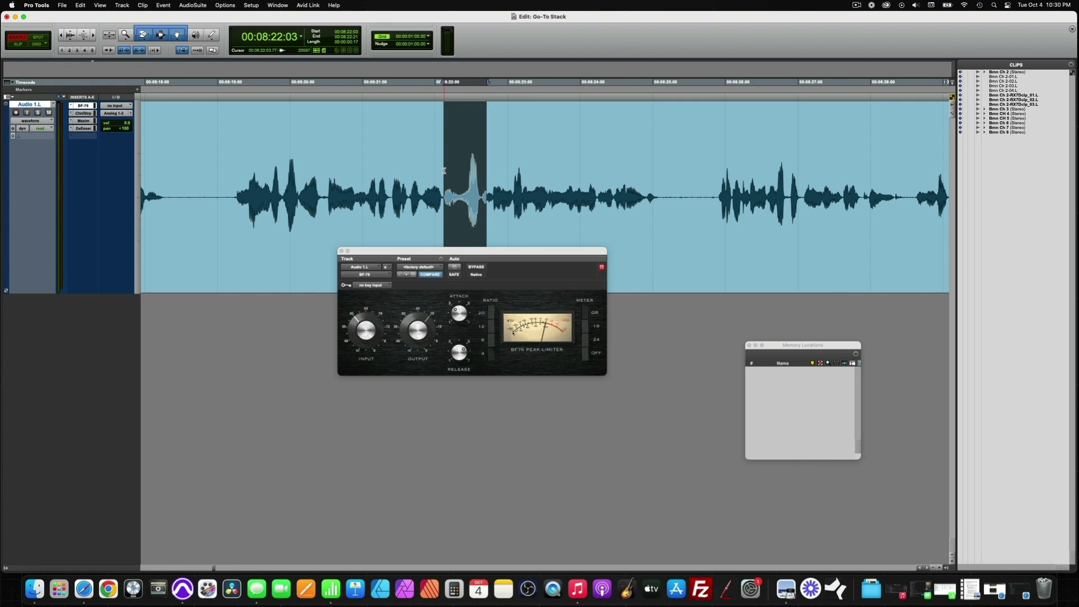
scroll(444, 170, right, 5)
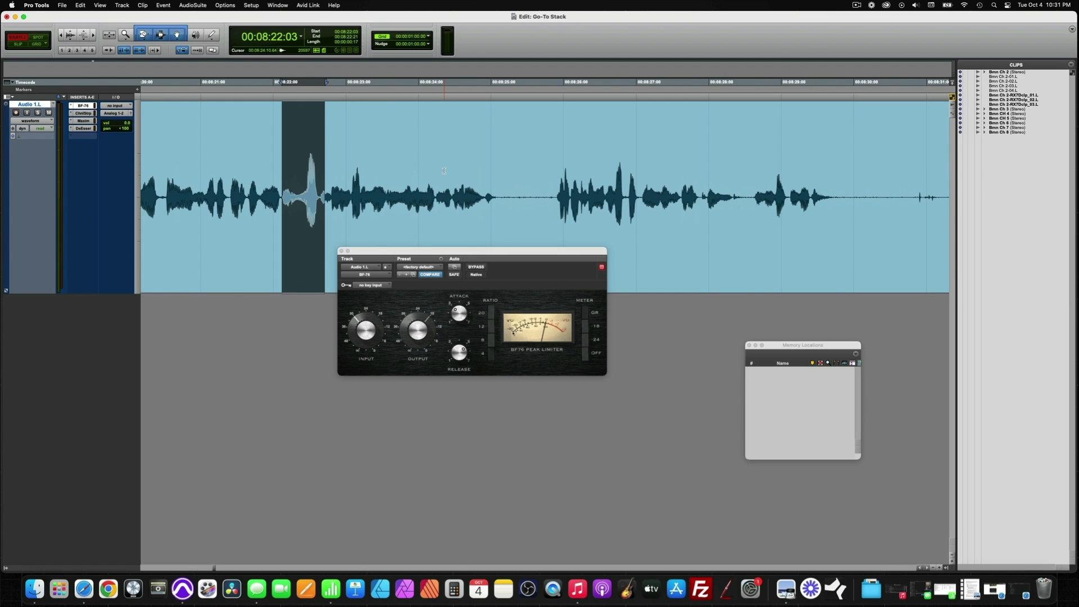
scroll(444, 170, left, 7)
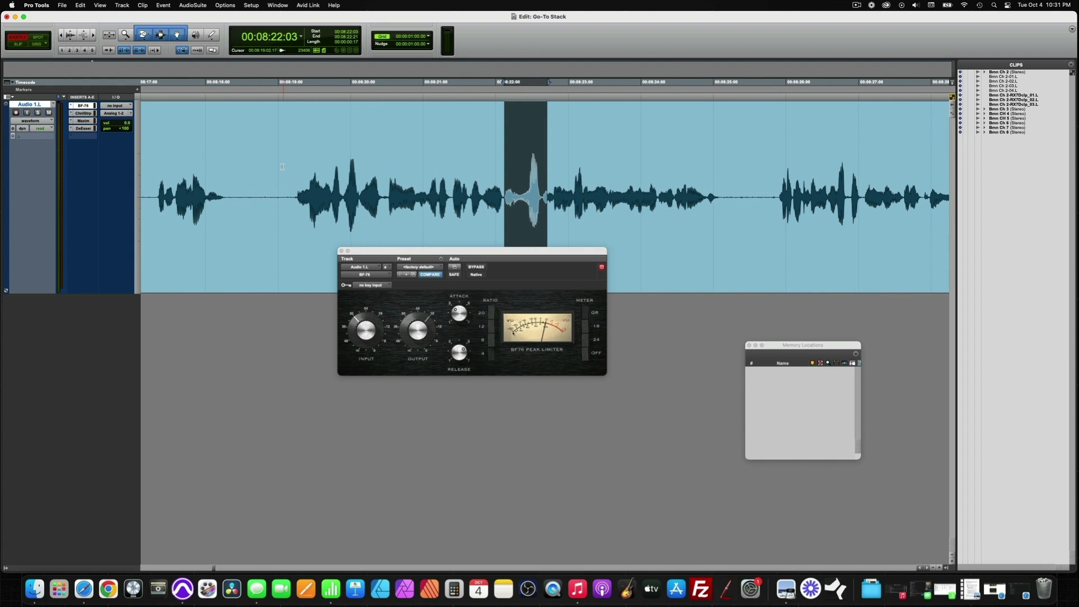
drag(282, 167, 747, 173)
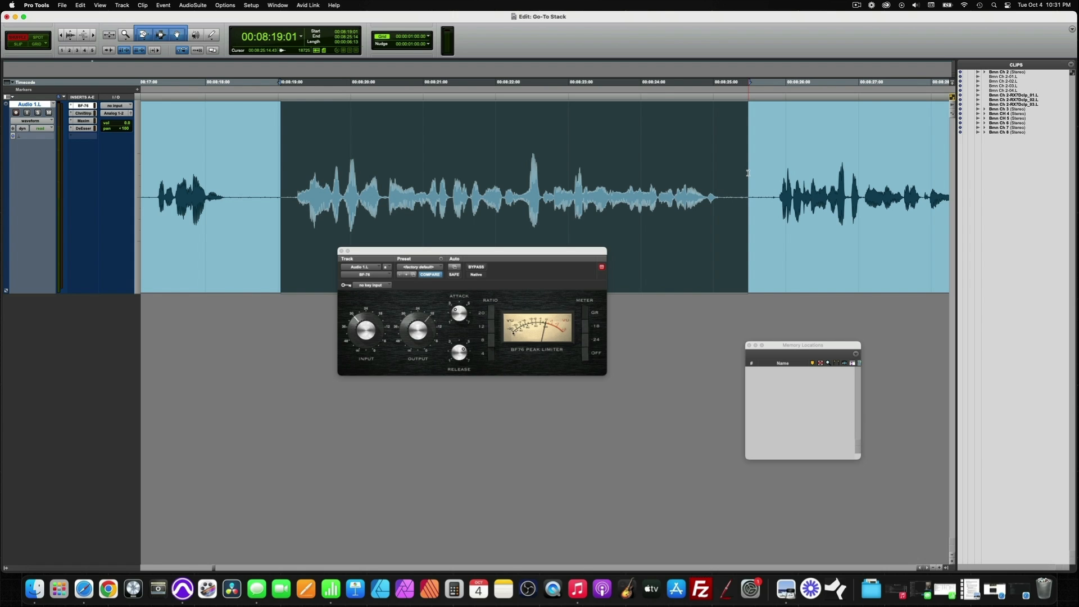
Look at the Maxim and DeEsser inserts, and return to the BF-76 with its window moved clear of the waveform
click(88, 123)
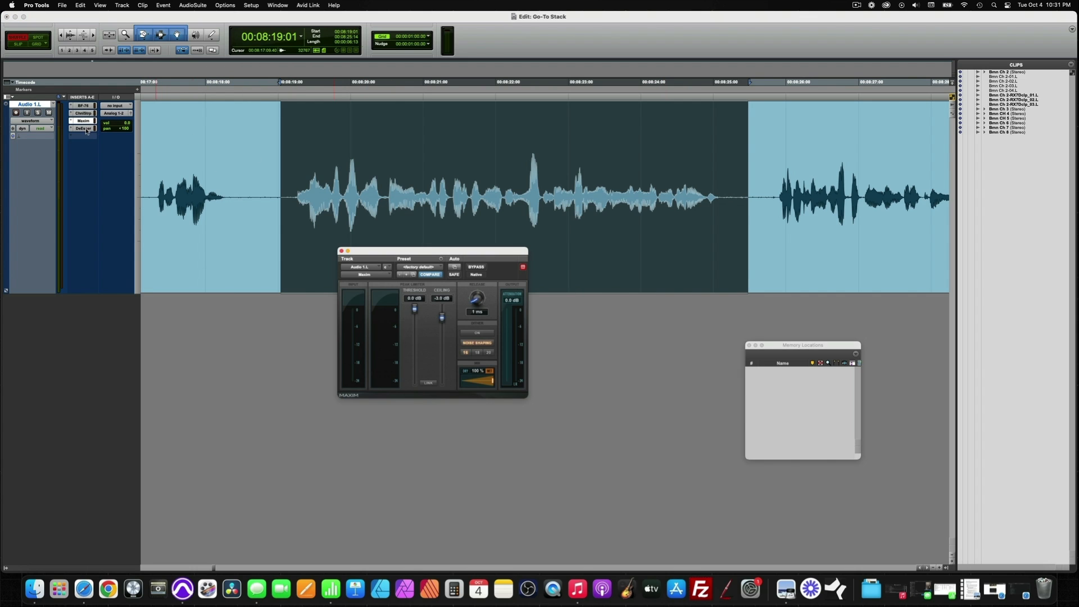
click(86, 128)
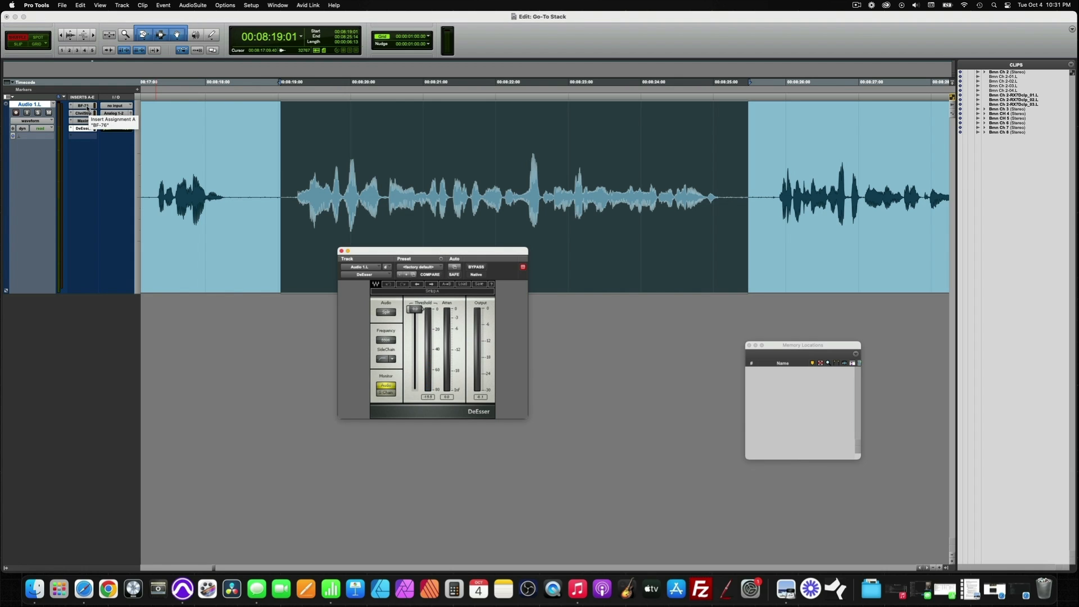
click(85, 106)
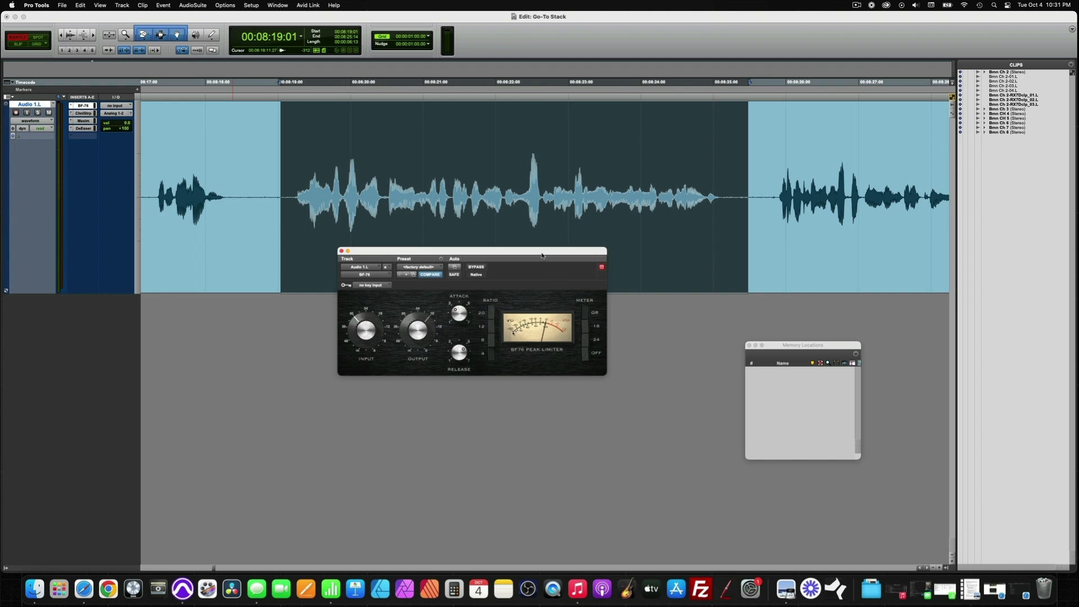
drag(543, 256, 575, 276)
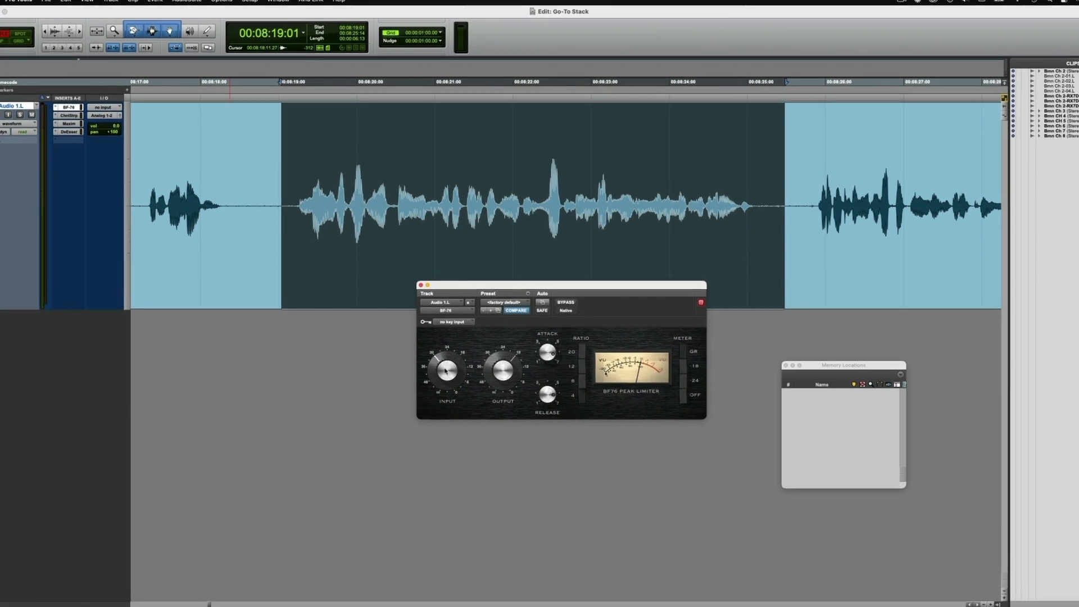
Play the selected phrase through the BF-76 and turn its input gain down slightly while listening
key(space)
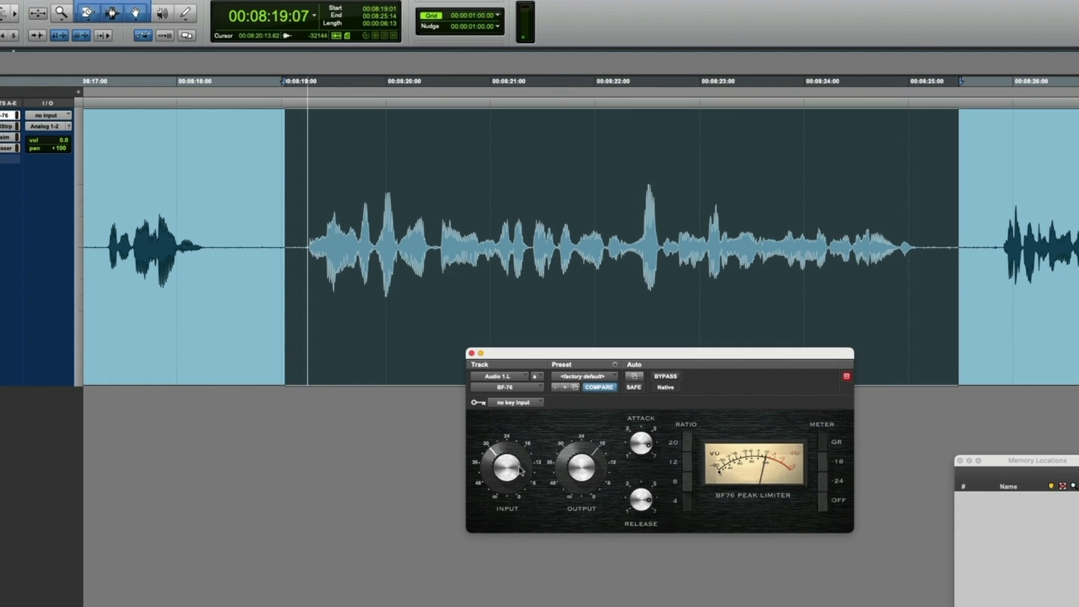
key(space)
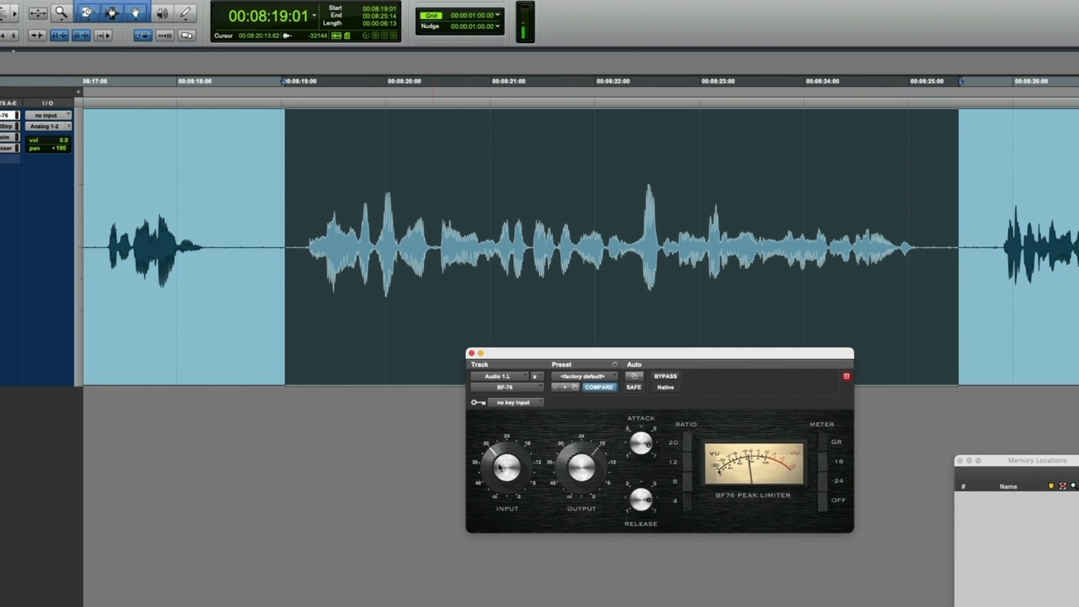
drag(507, 468, 497, 481)
key(space)
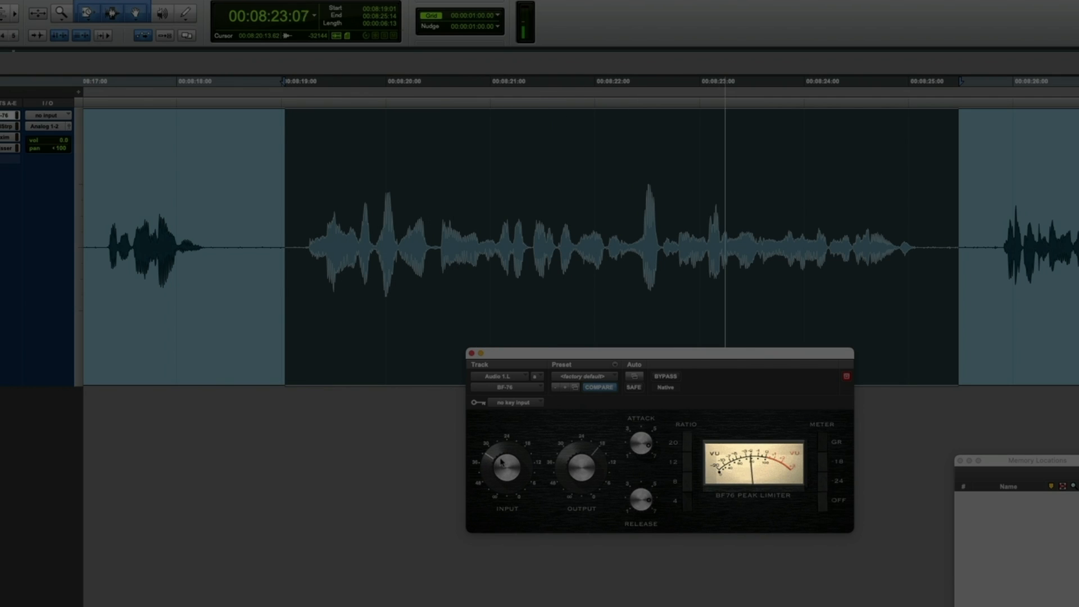
key(space)
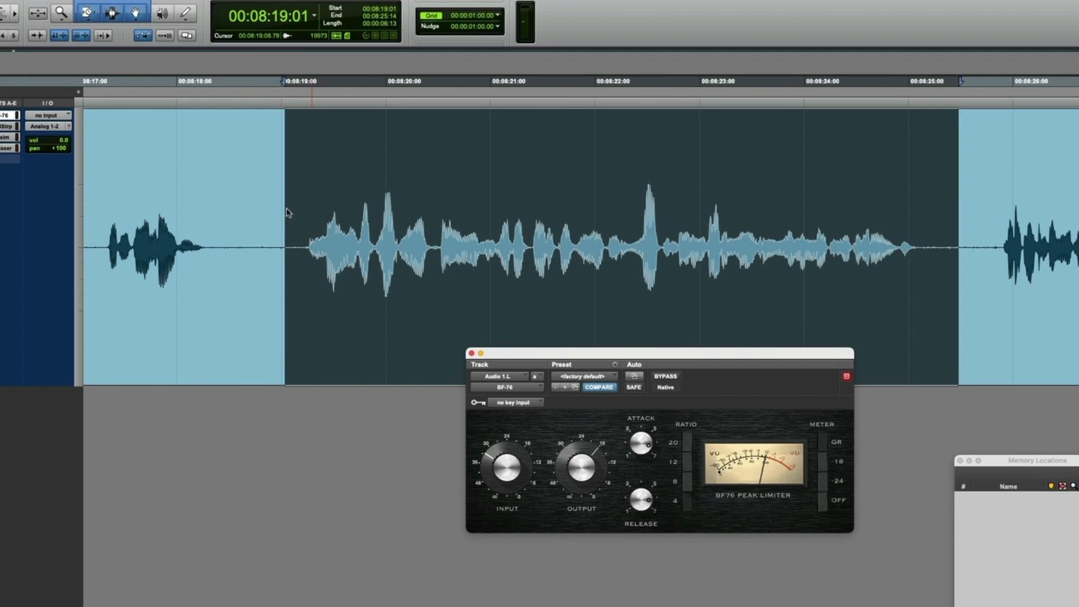
Open the Channel Strip insert and view its expander/gate and compressor/limiter settings
click(52, 136)
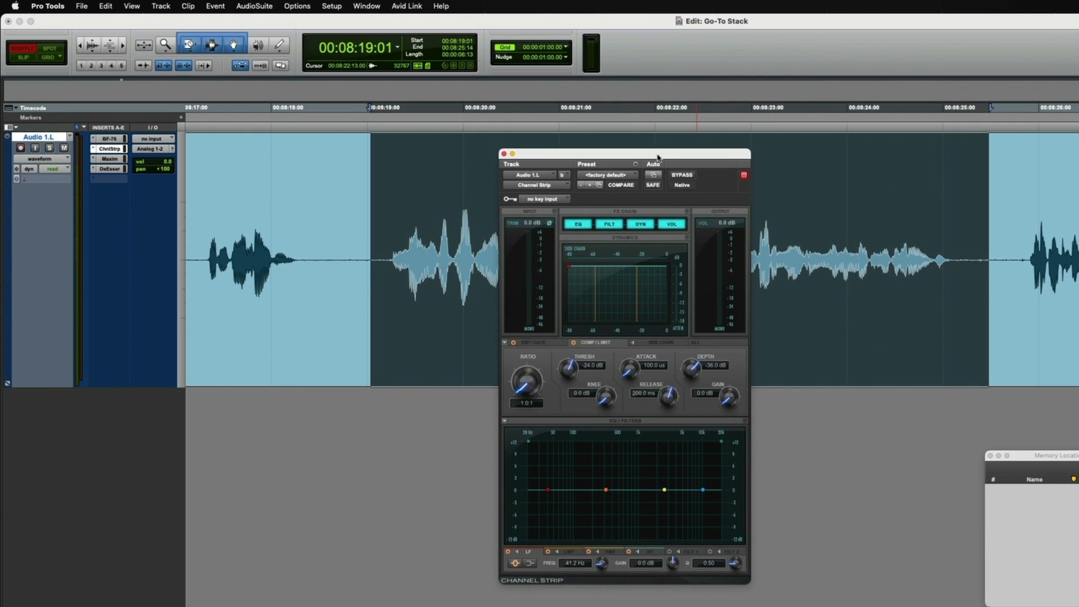
click(535, 344)
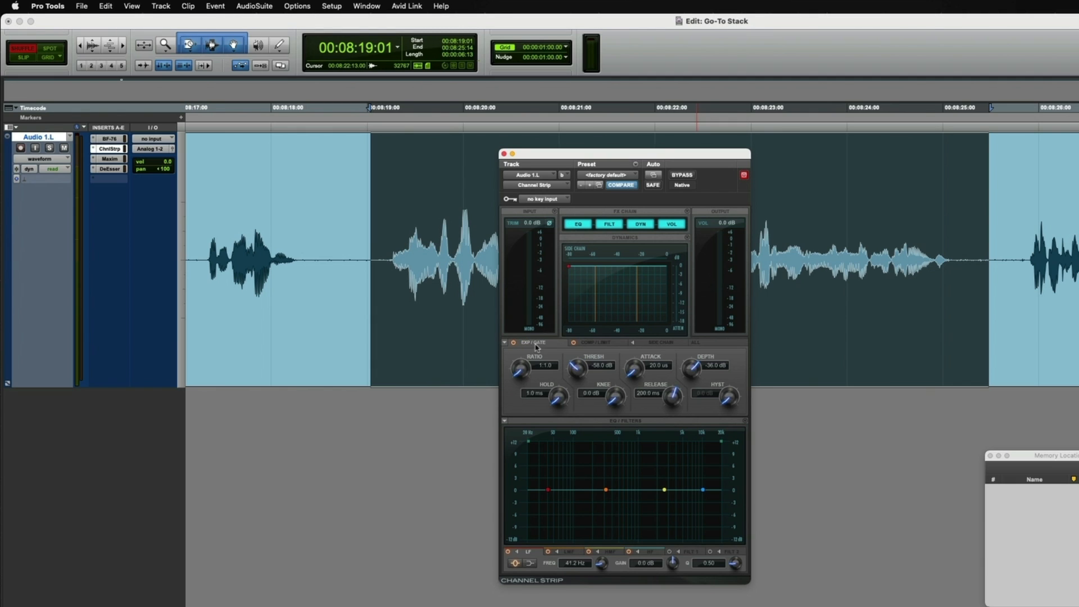
click(602, 344)
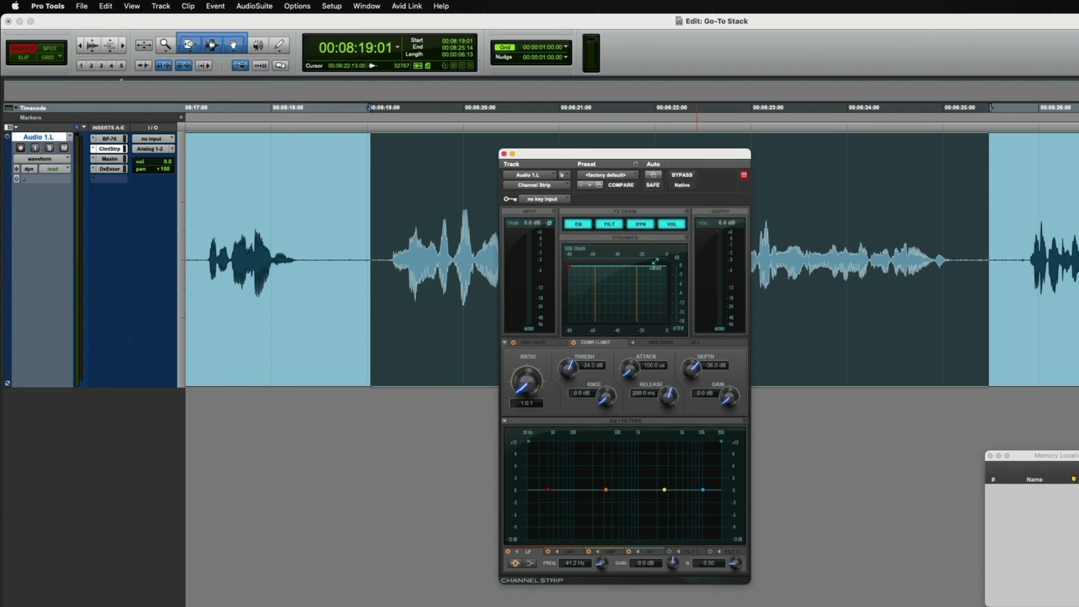
Switch the EQ, filter and dynamics modules in the Channel Strip's FX chain off and back on
click(578, 224)
click(612, 225)
click(641, 225)
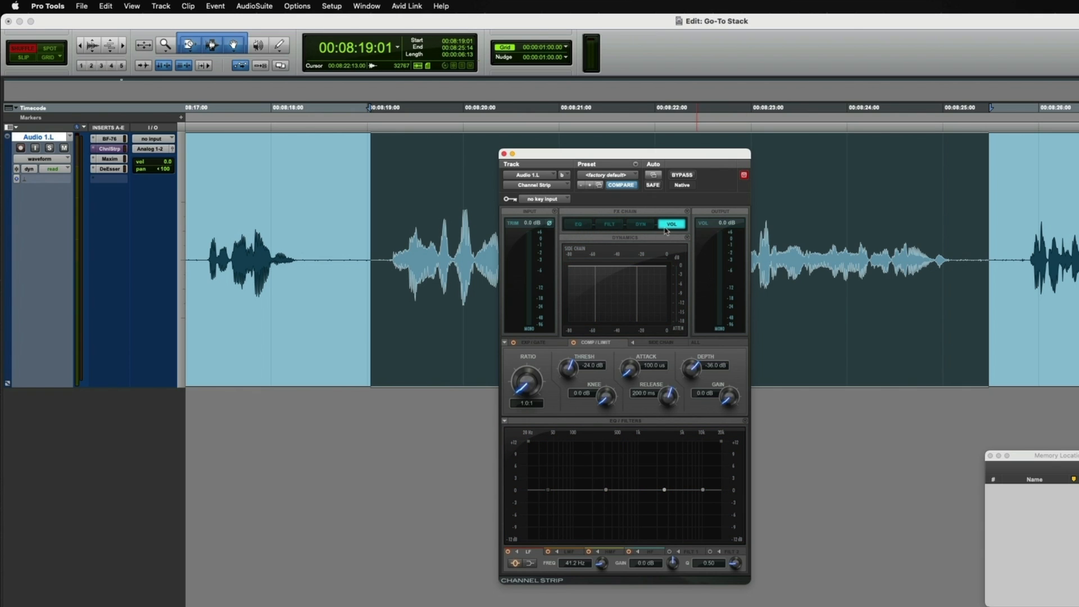
click(644, 225)
click(609, 225)
click(583, 225)
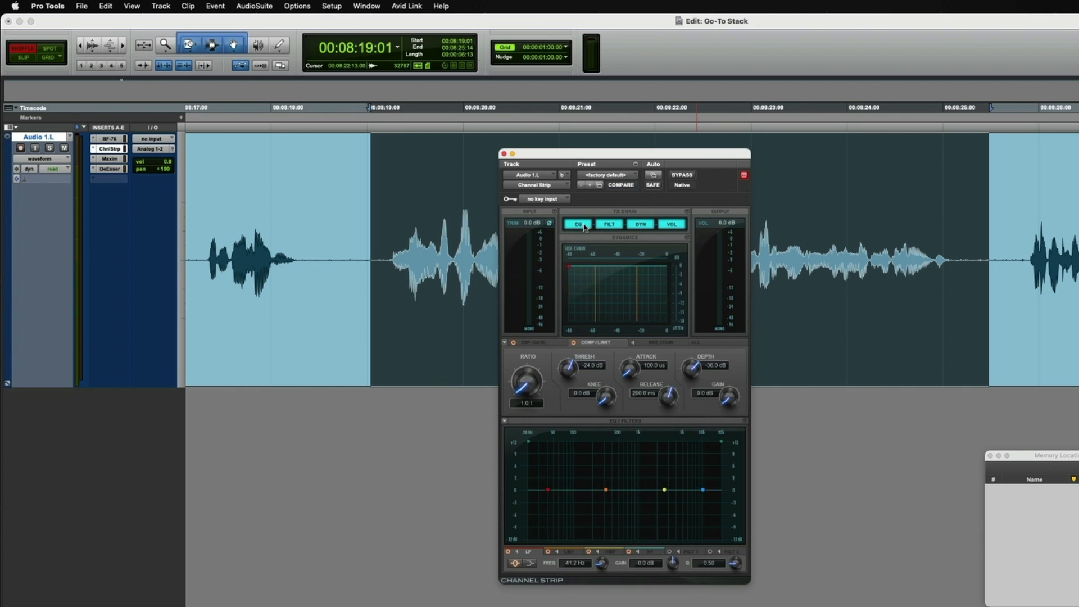
Revisit the BF-76, return to the Channel Strip's expander/gate settings, and select the audio from 00:08:18:08 to 00:08:25:25
click(110, 140)
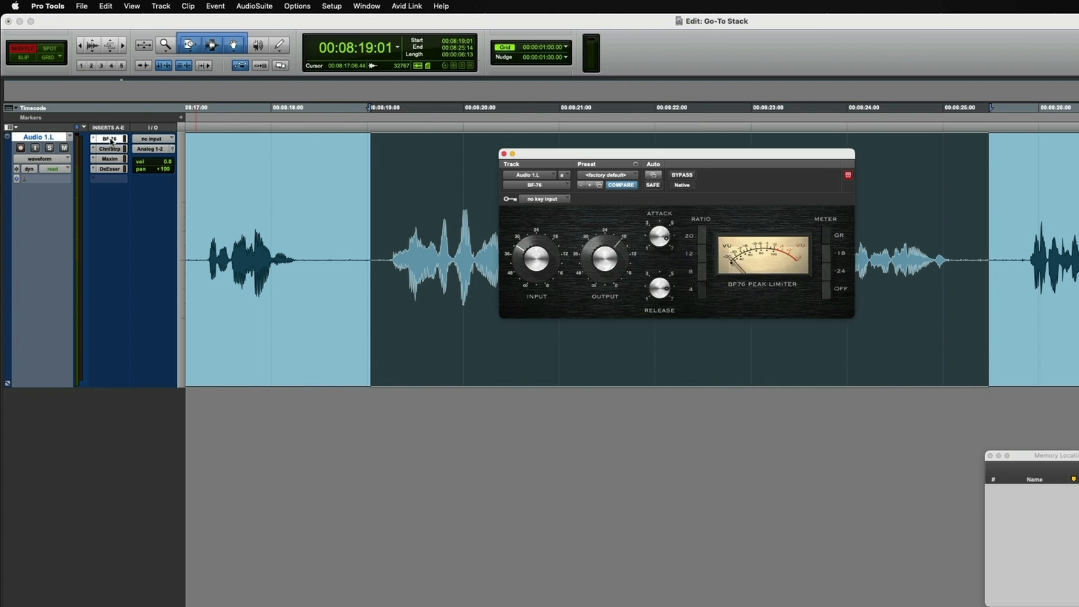
click(110, 149)
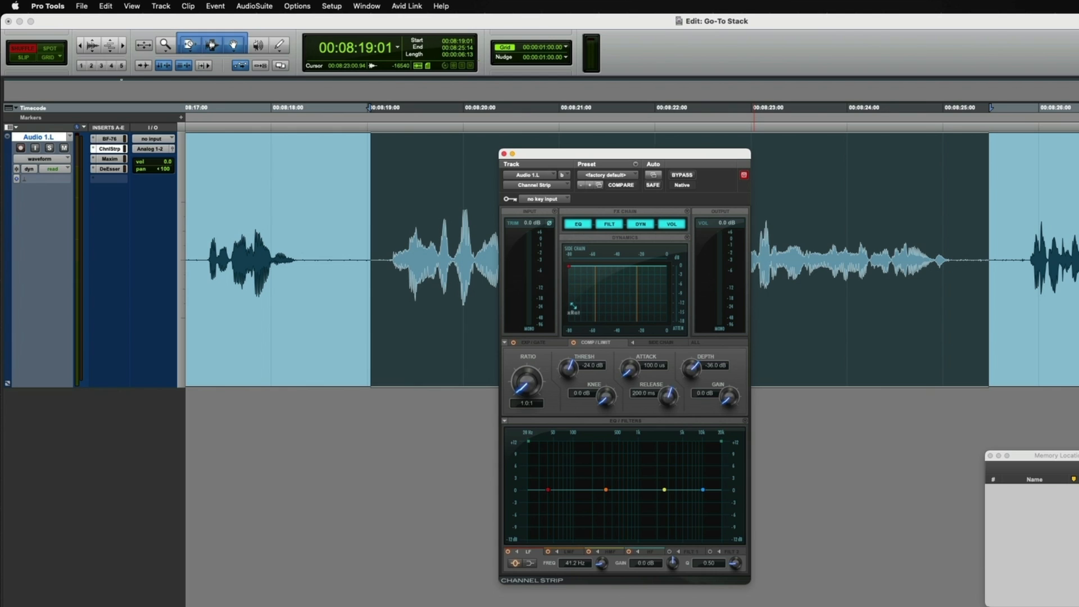
click(543, 343)
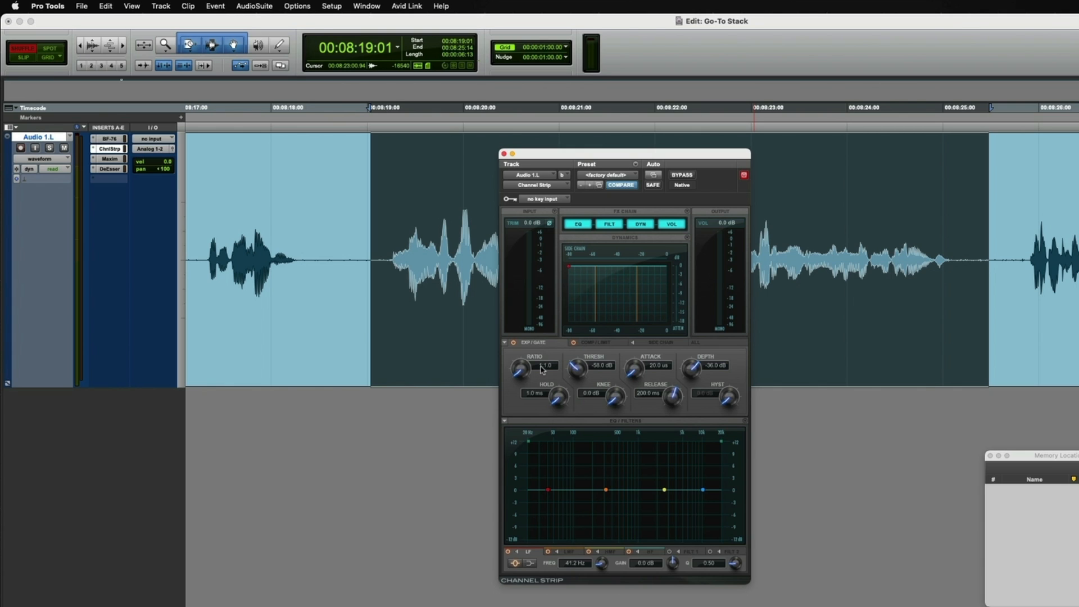
click(1025, 222)
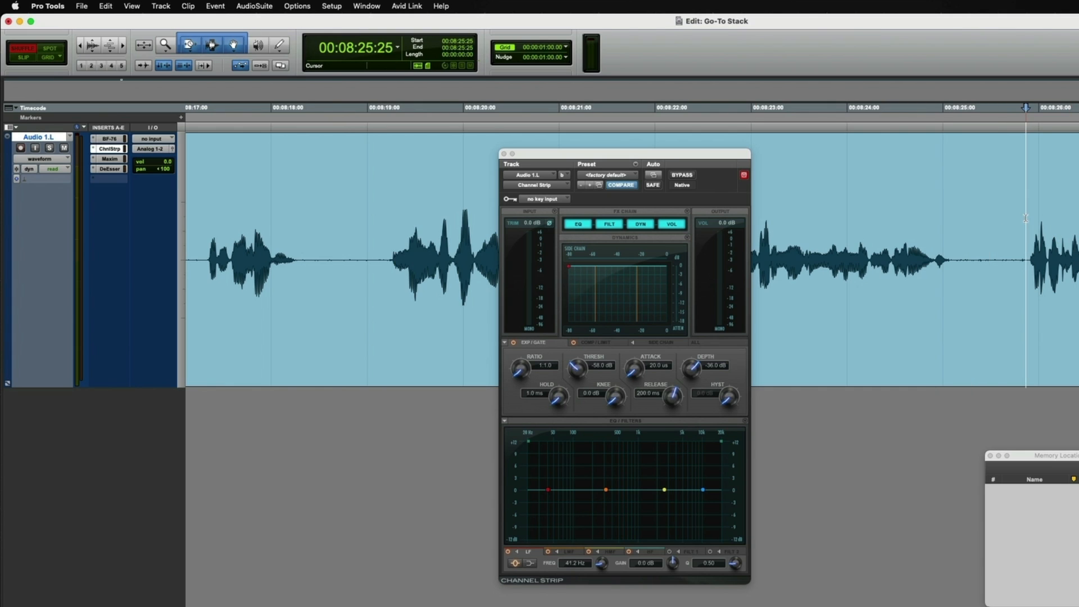
shift+click(309, 214)
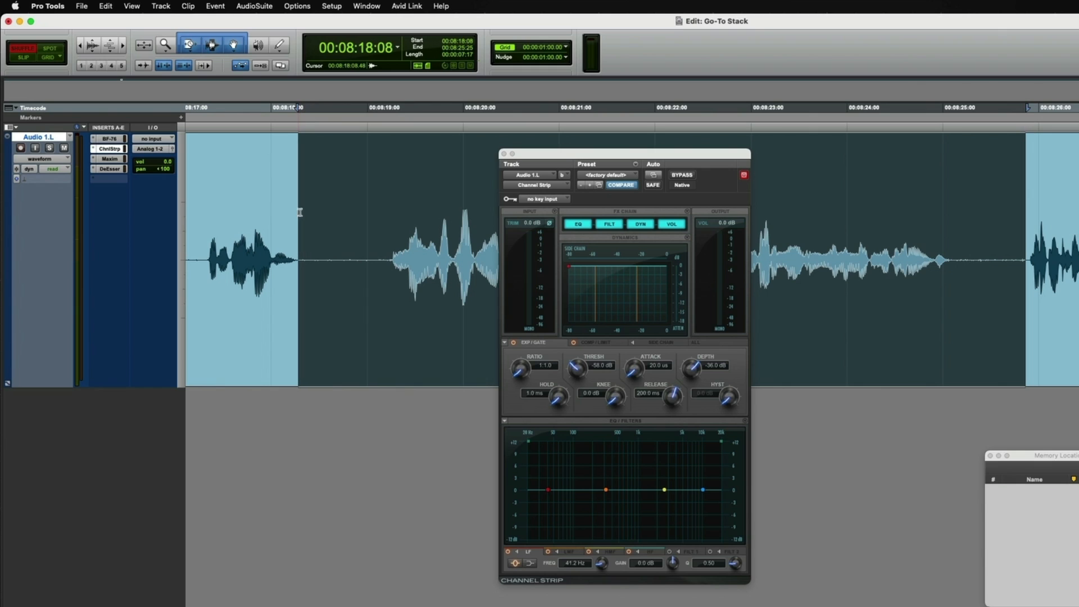
Set the expander/gate to ratio 1:4.0, knee 6.5 dB and threshold -54.6 dB, and place the edit cursor at 00:08:25:11
drag(541, 370, 616, 410)
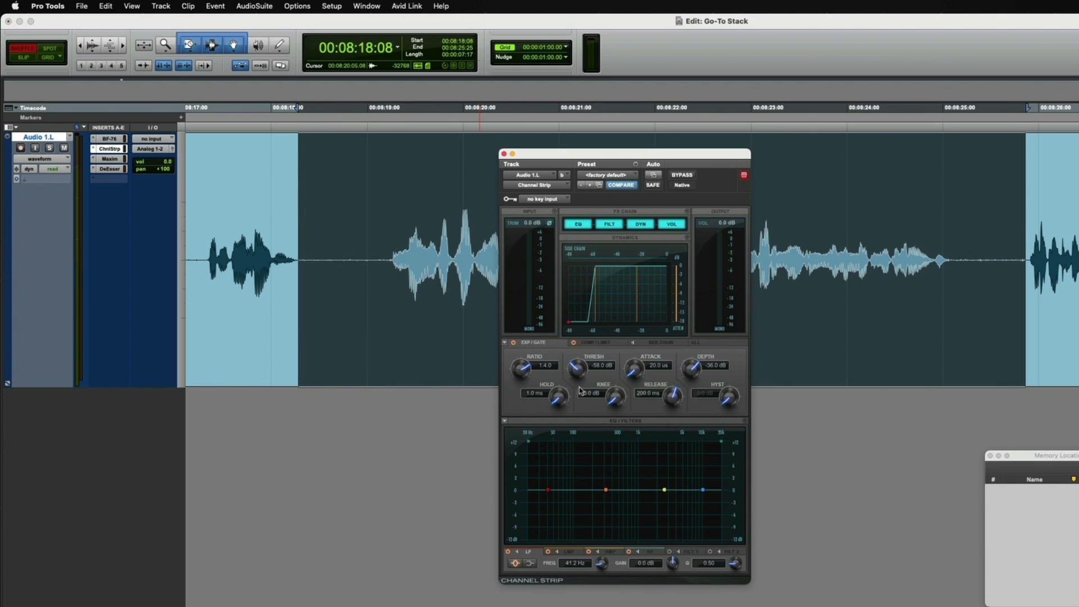
drag(614, 397, 608, 366)
drag(581, 375, 583, 365)
click(979, 225)
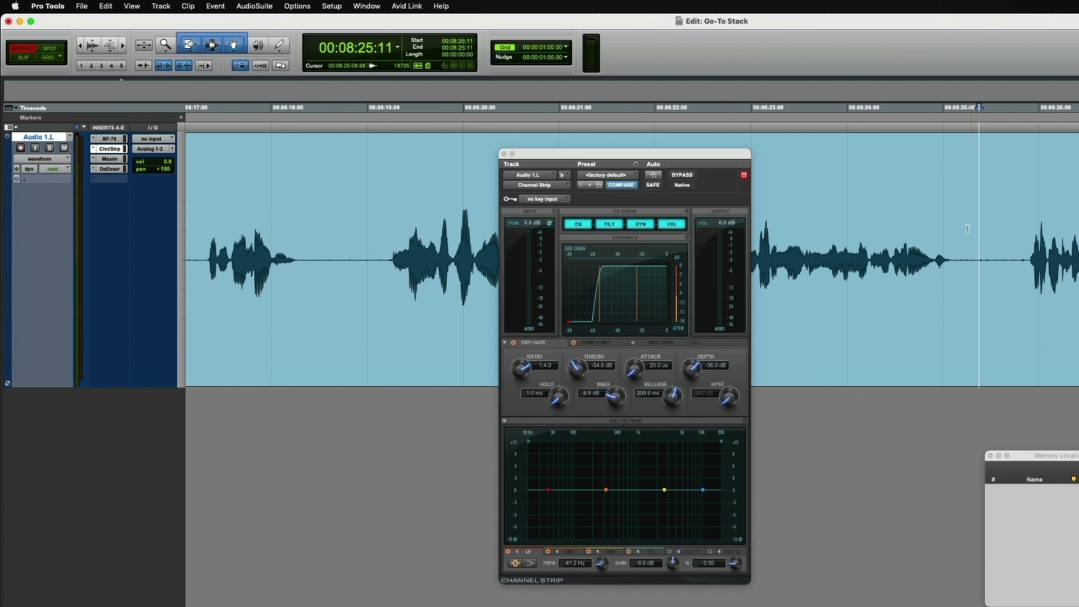
Select the quiet gap from 00:08:25:02 to 00:08:25:26 and set the expander/gate release to 5.6 ms
drag(952, 216, 1027, 207)
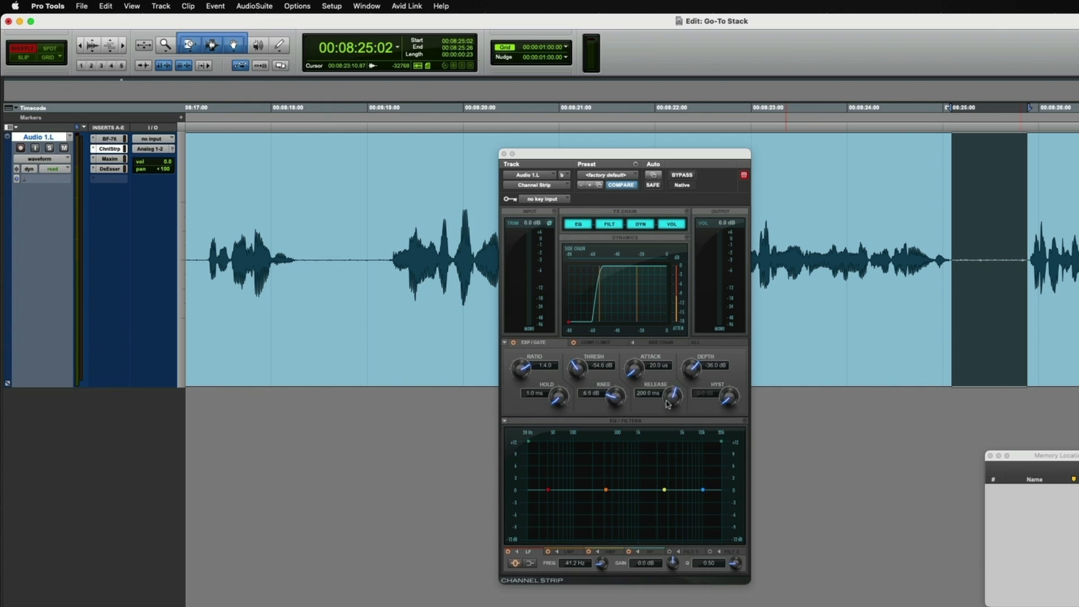
drag(671, 397, 675, 447)
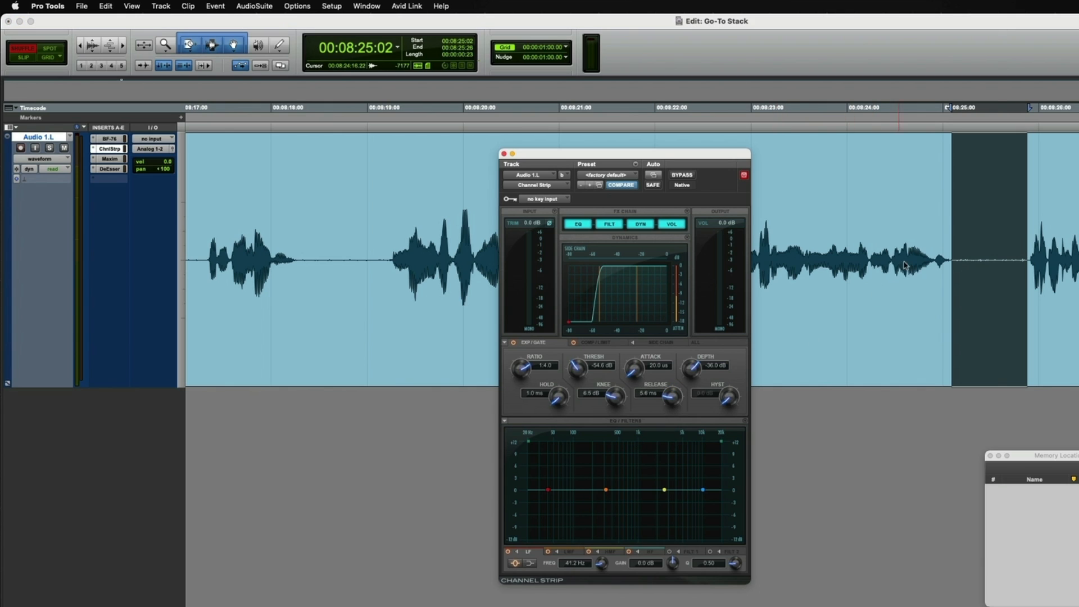
Examine the transitions around the gap by selecting the phrase end from 00:08:24:04 to 00:08:25:04 and the speech from 00:08:25:24 onward
click(913, 214)
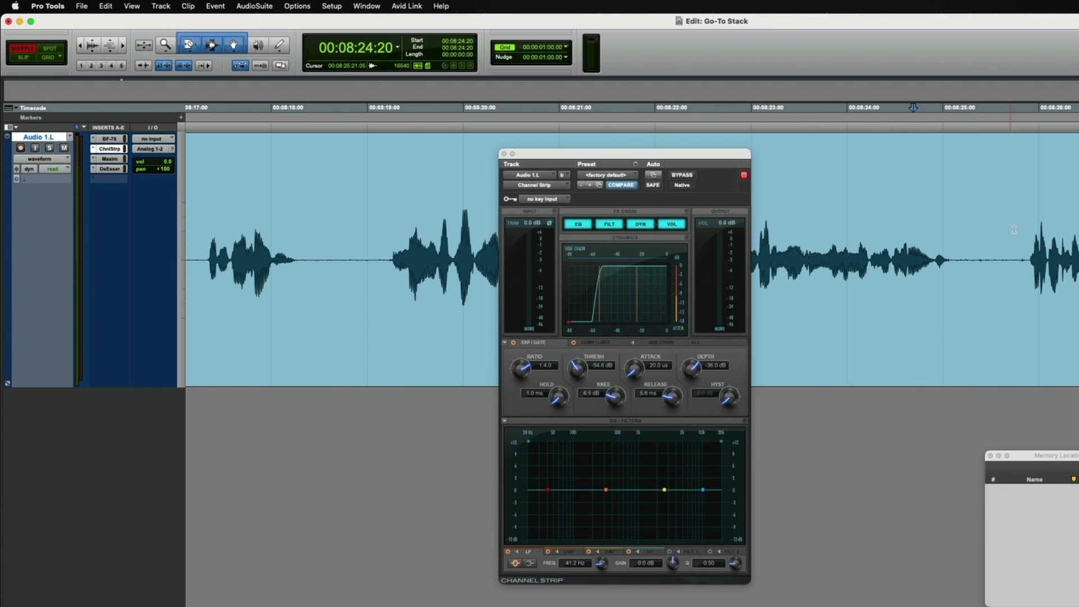
drag(1023, 229, 1078, 230)
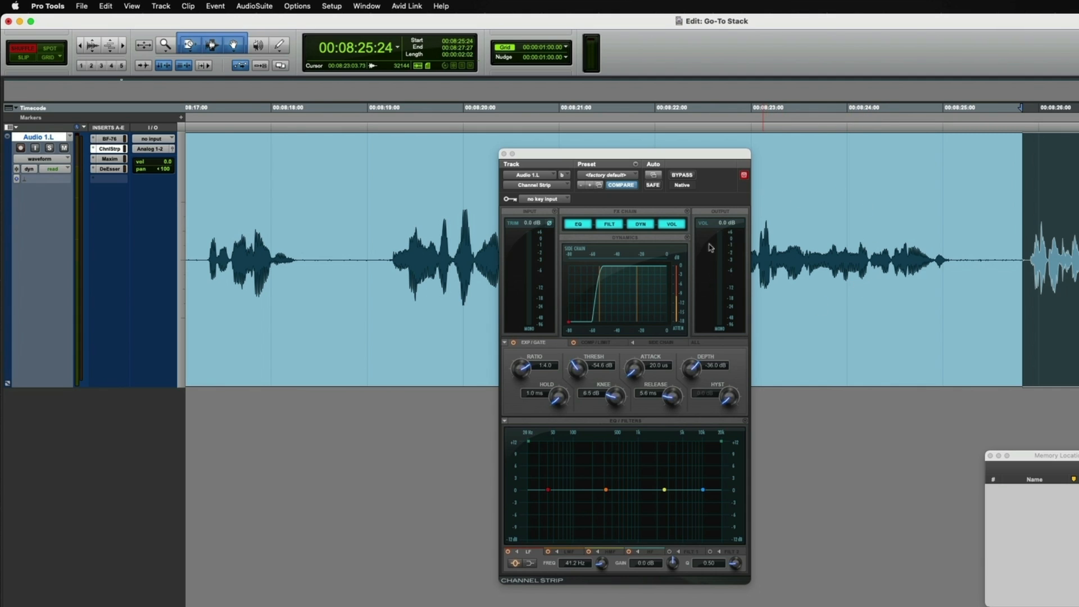
drag(862, 198, 956, 197)
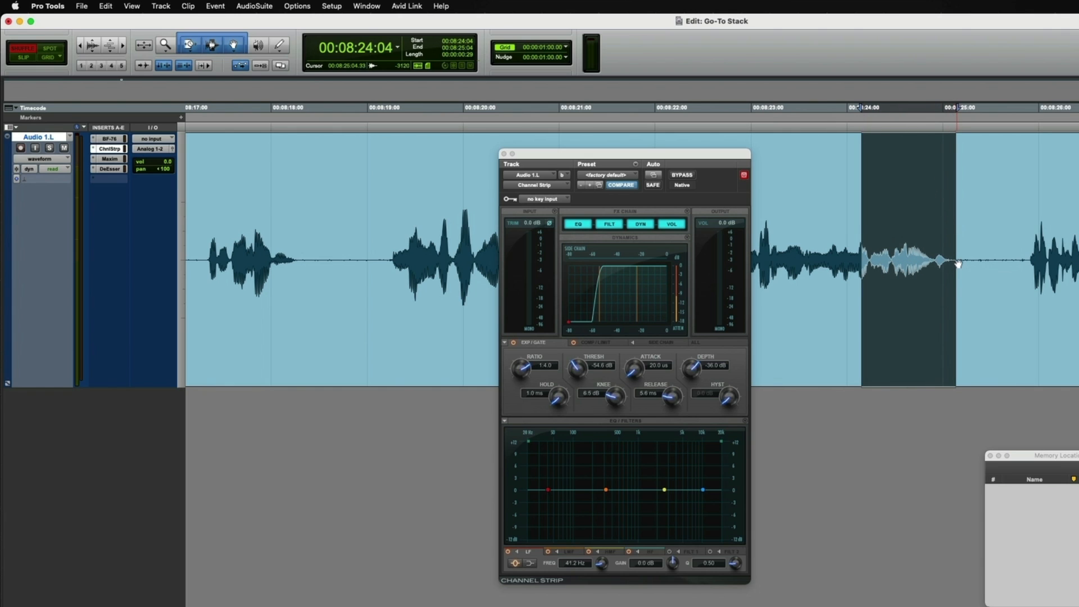
drag(957, 261, 1045, 177)
drag(1022, 230, 1078, 214)
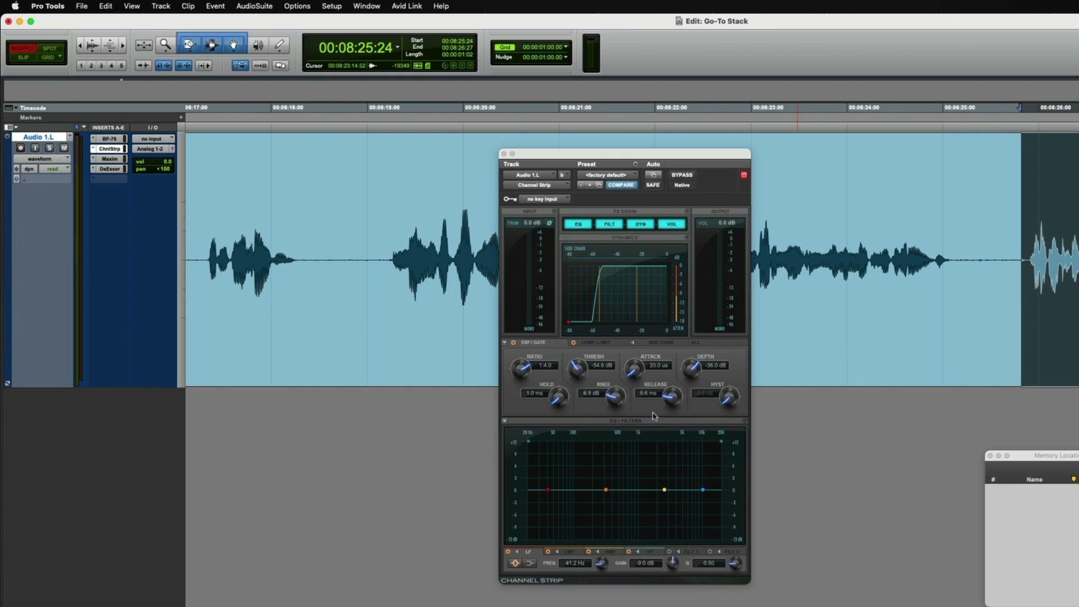
Place the edit cursor at 00:08:25:04 and play the gap and following speech to check the gate
click(947, 242)
click(958, 233)
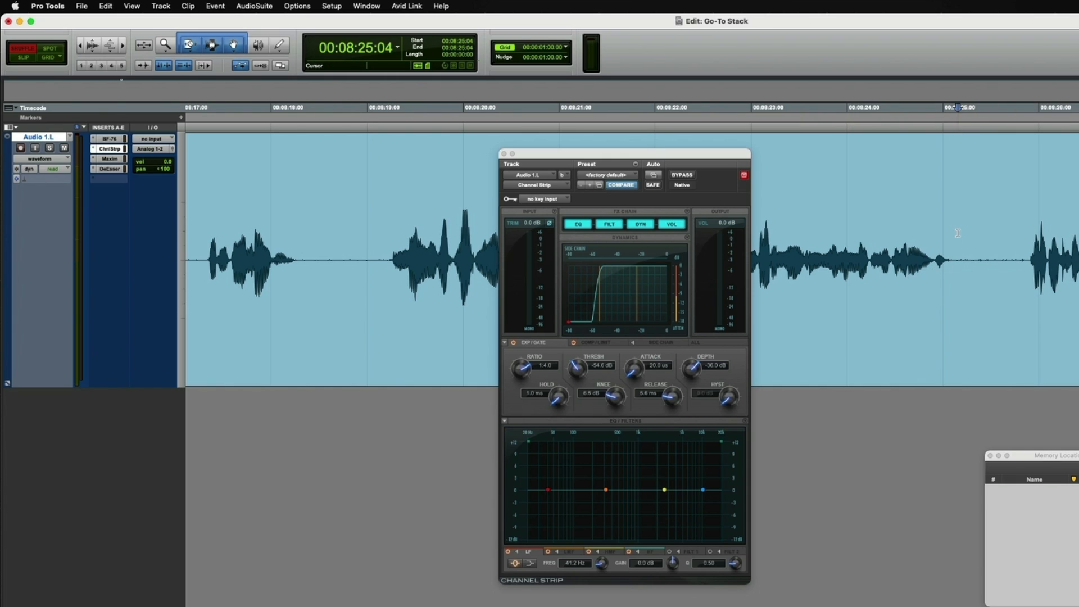
key(space)
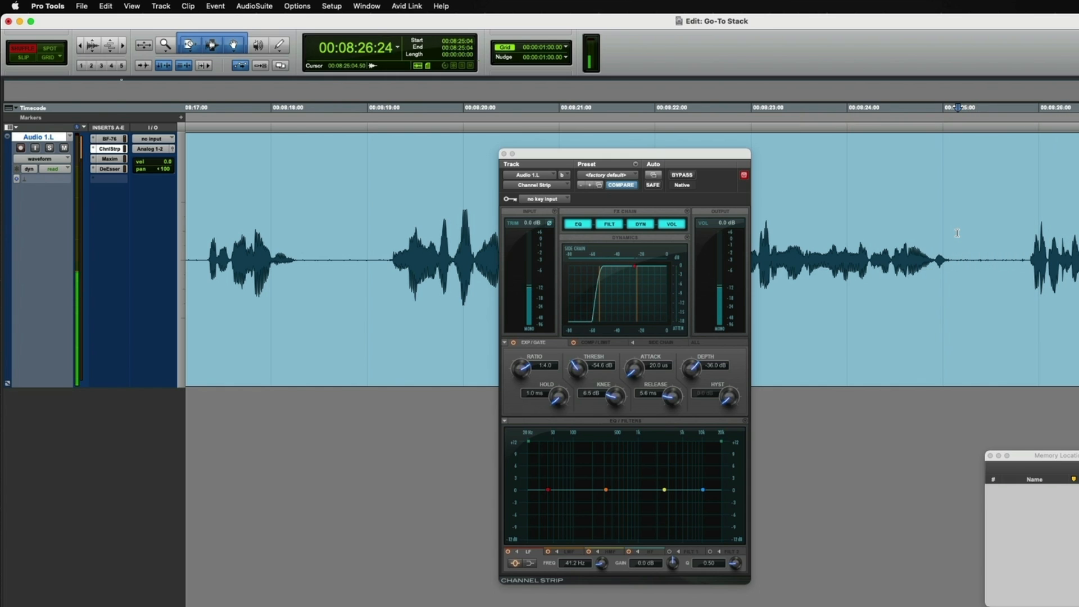
key(space)
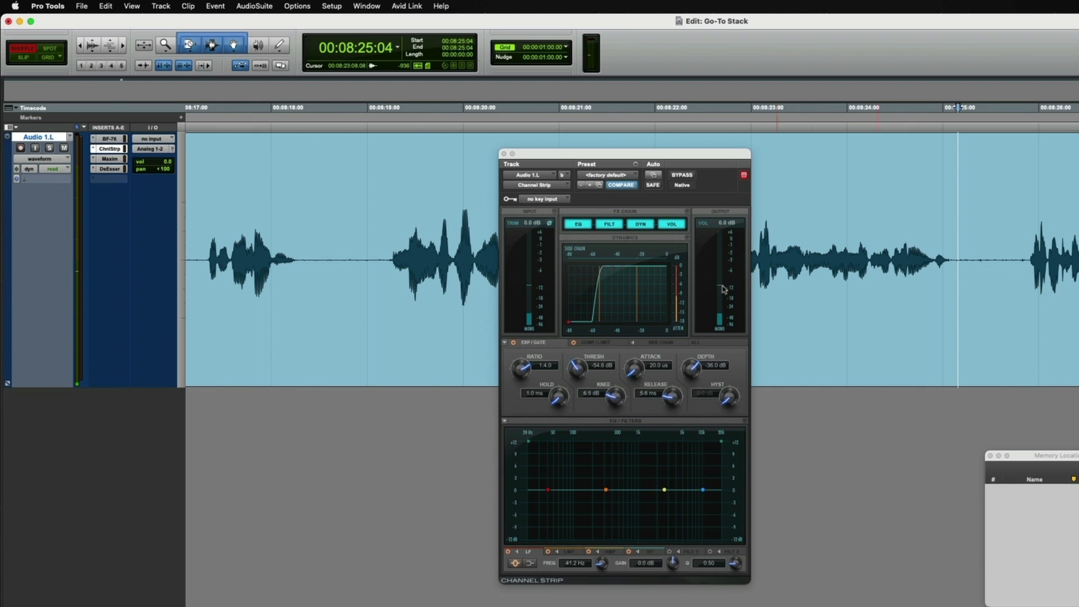
View the Channel Strip's Filter 1 and LMF band settings, and the Maxim insert's peak limiter settings
click(697, 554)
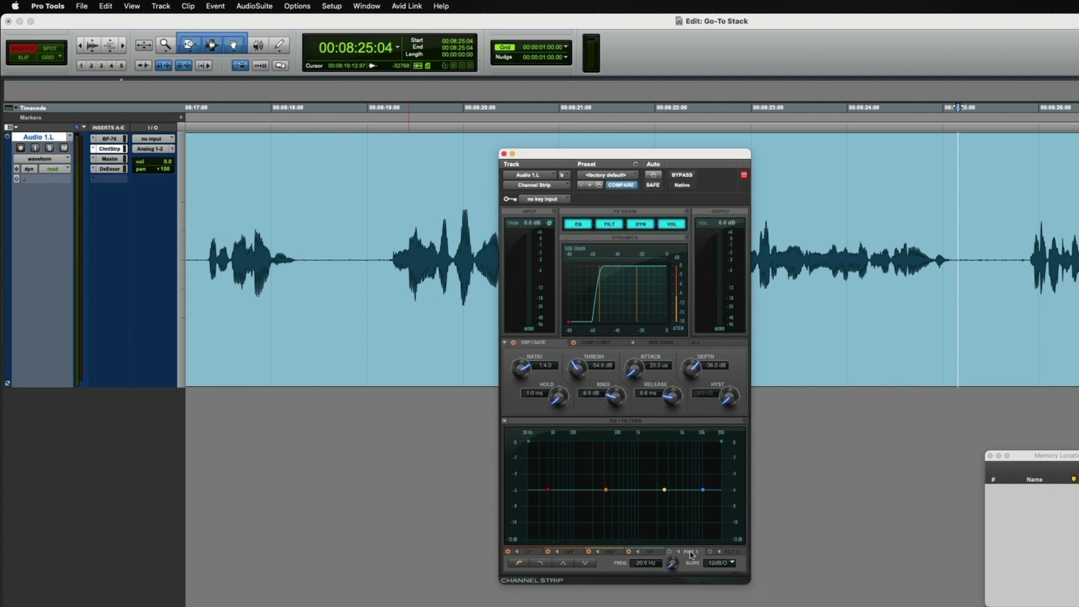
click(569, 554)
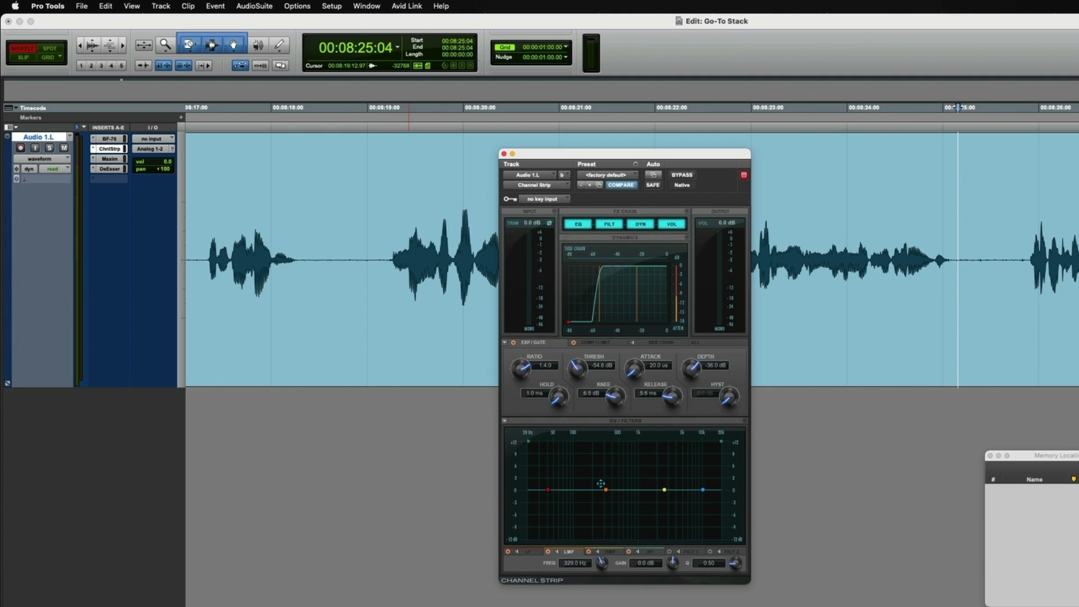
click(108, 159)
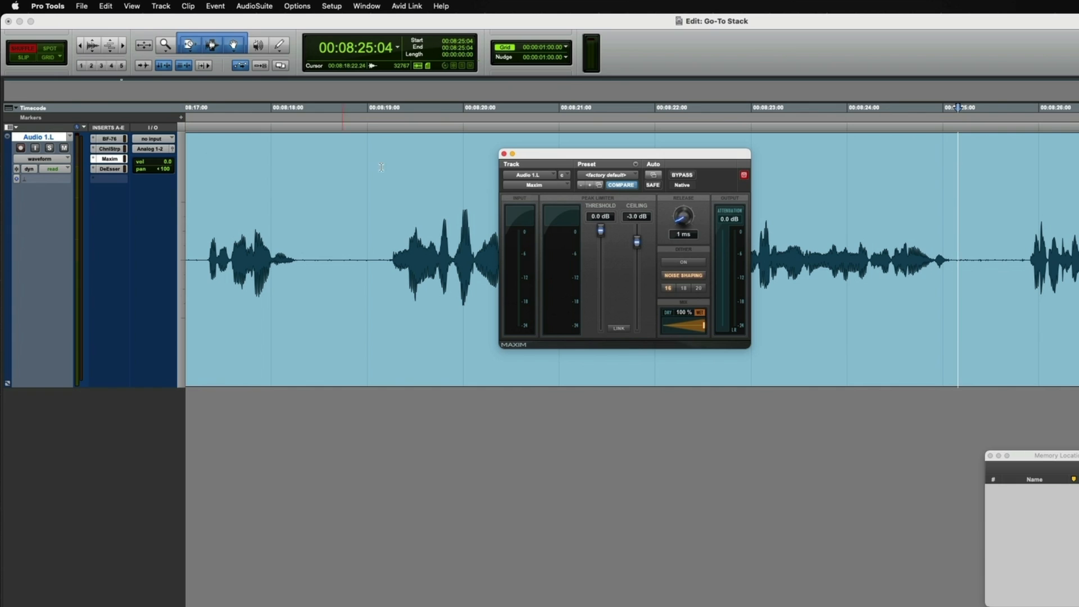
drag(670, 156, 709, 193)
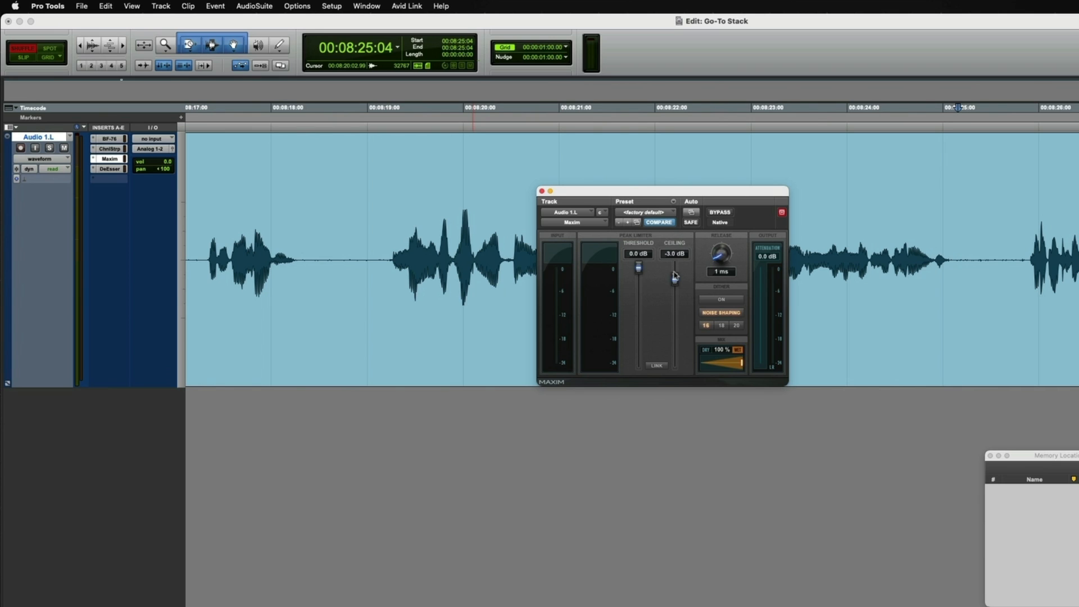
mouse_move(675, 275)
Open the DeEsser insert and move it ahead of Maxim to insert slot C
click(112, 169)
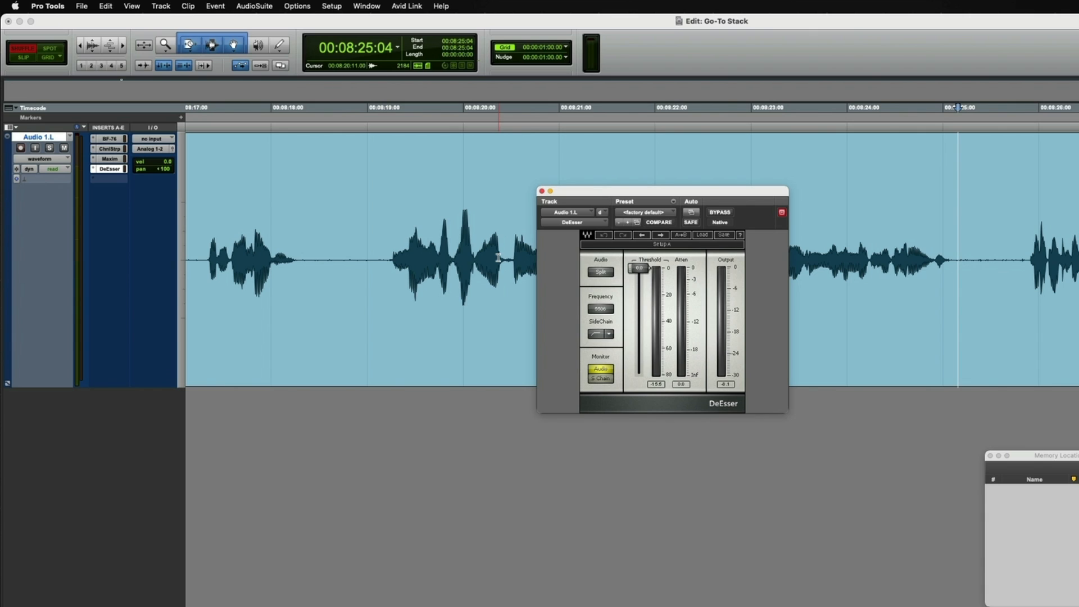
drag(109, 168, 110, 159)
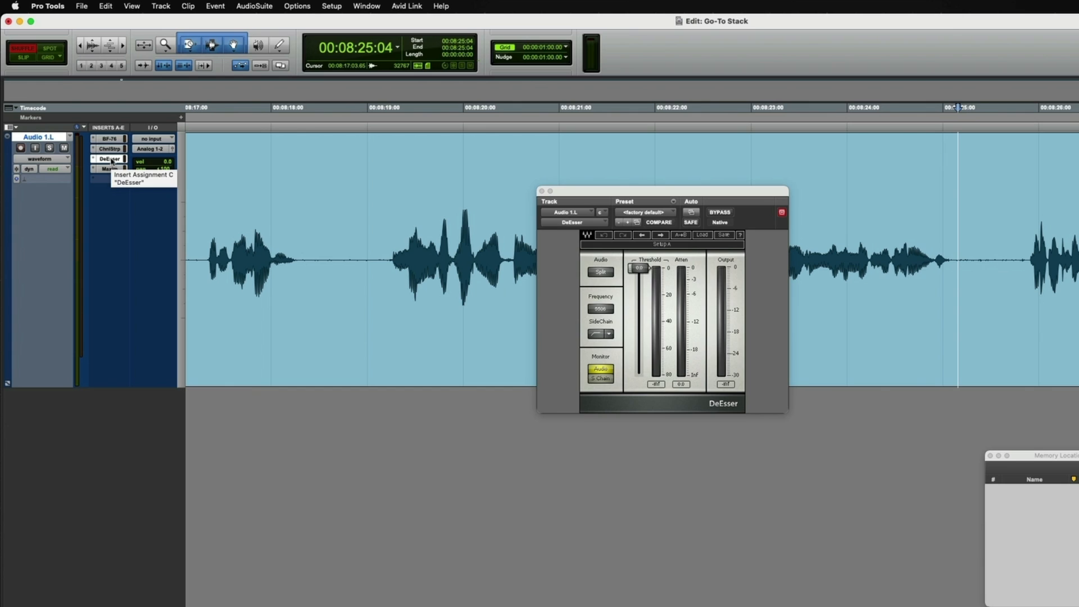
click(112, 161)
click(115, 162)
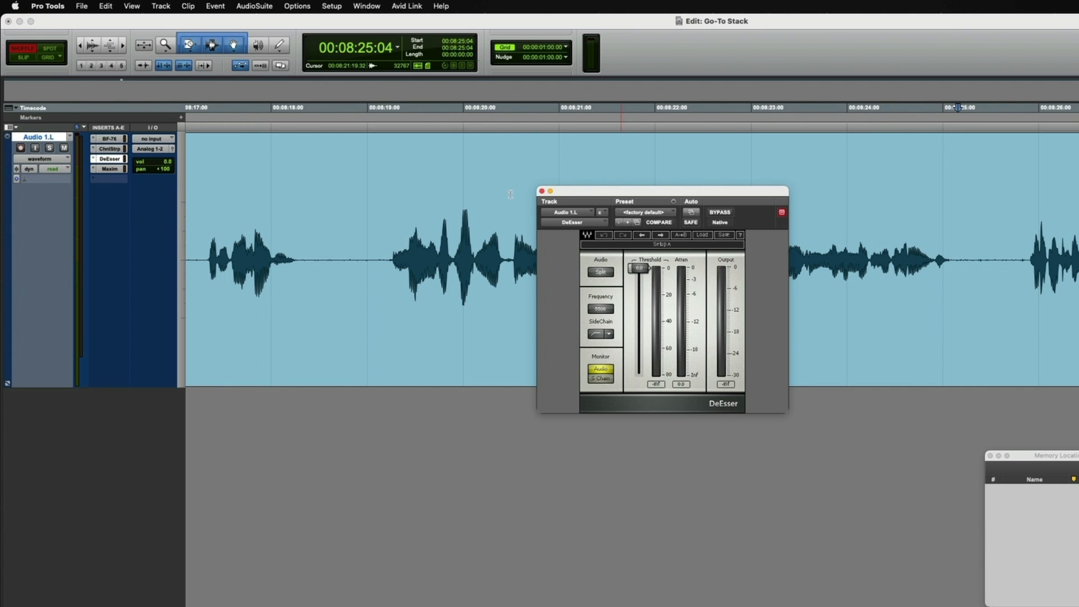
Select the audio from 00:08:19:01 to 00:08:25:15 and lower the DeEsser threshold to about -24 while playing it back
click(387, 200)
drag(371, 200, 992, 200)
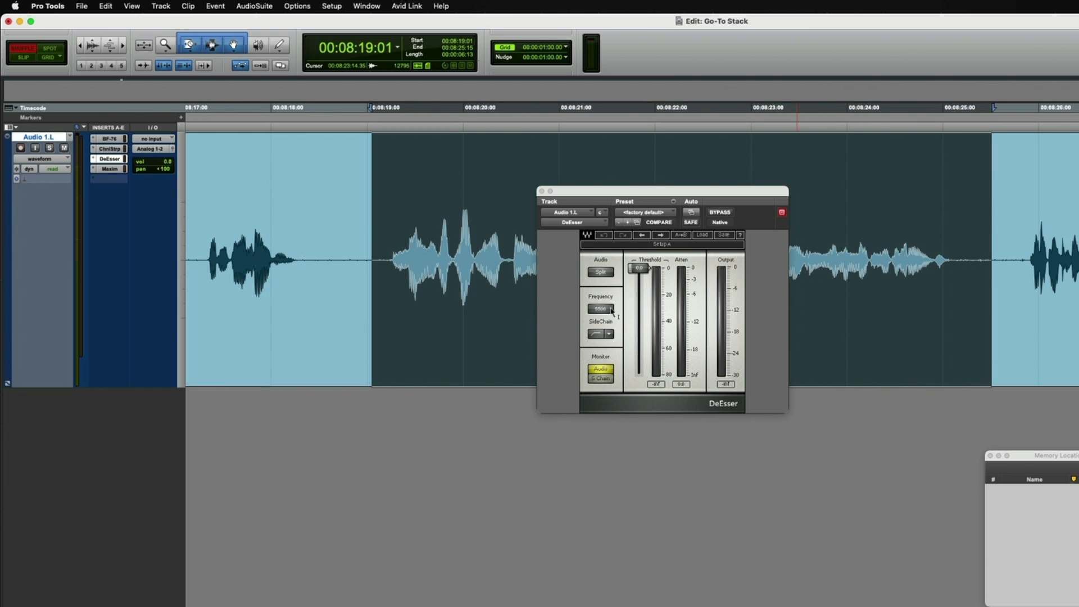
drag(640, 269, 641, 299)
key(space)
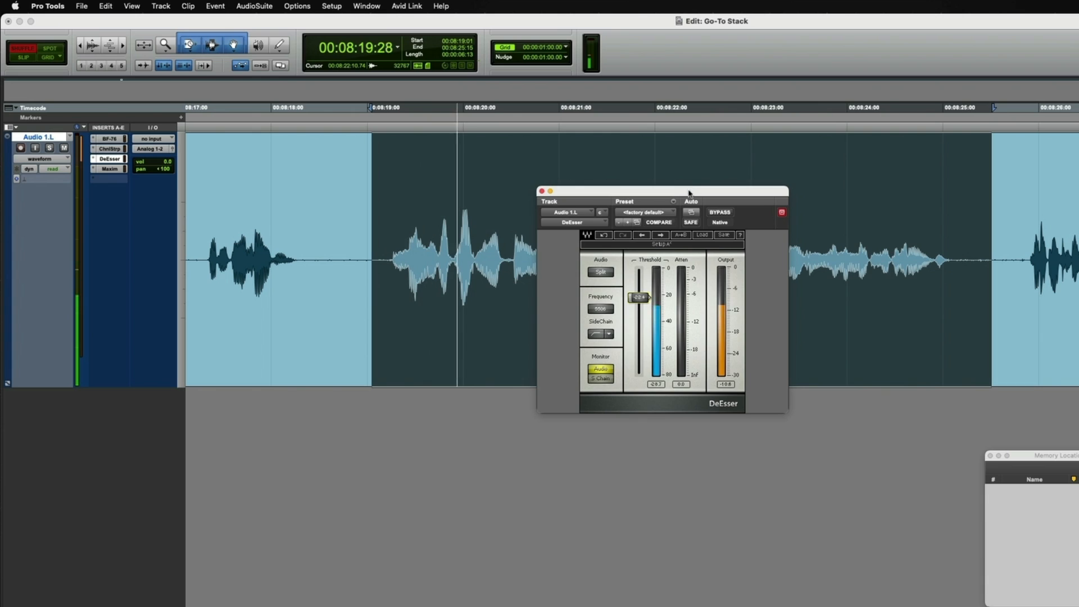
drag(685, 191, 868, 395)
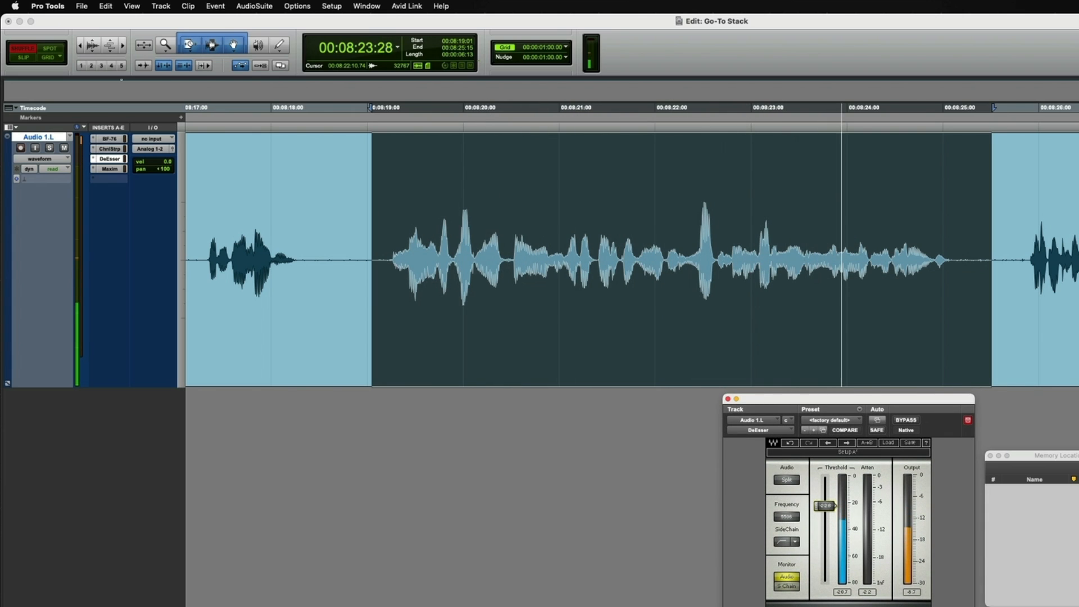
drag(827, 509, 827, 513)
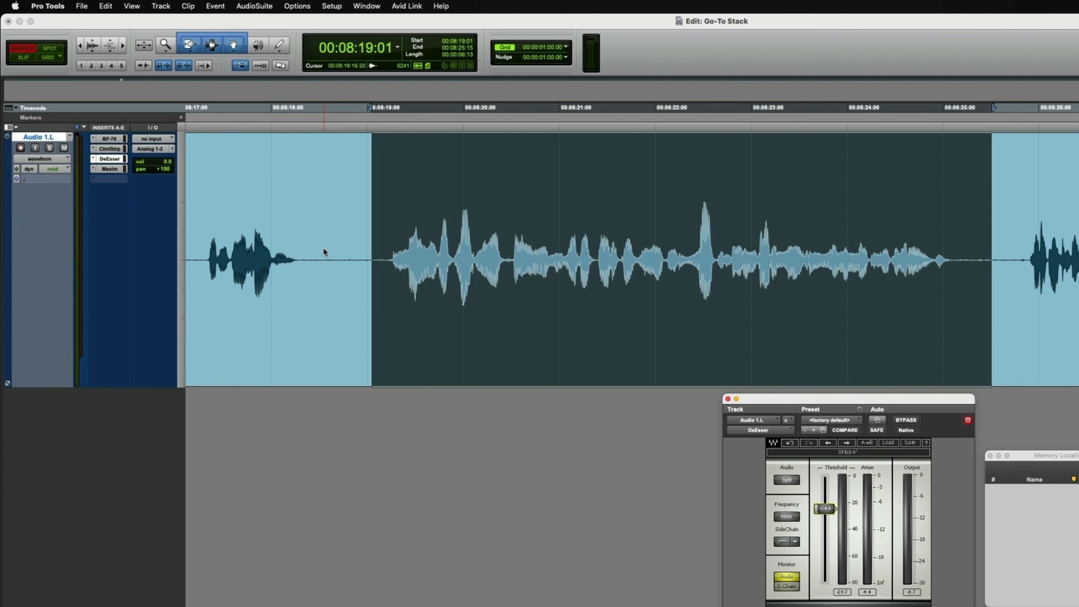
Open the Maxim insert and lower its peak limiter threshold while playing the selection
click(111, 169)
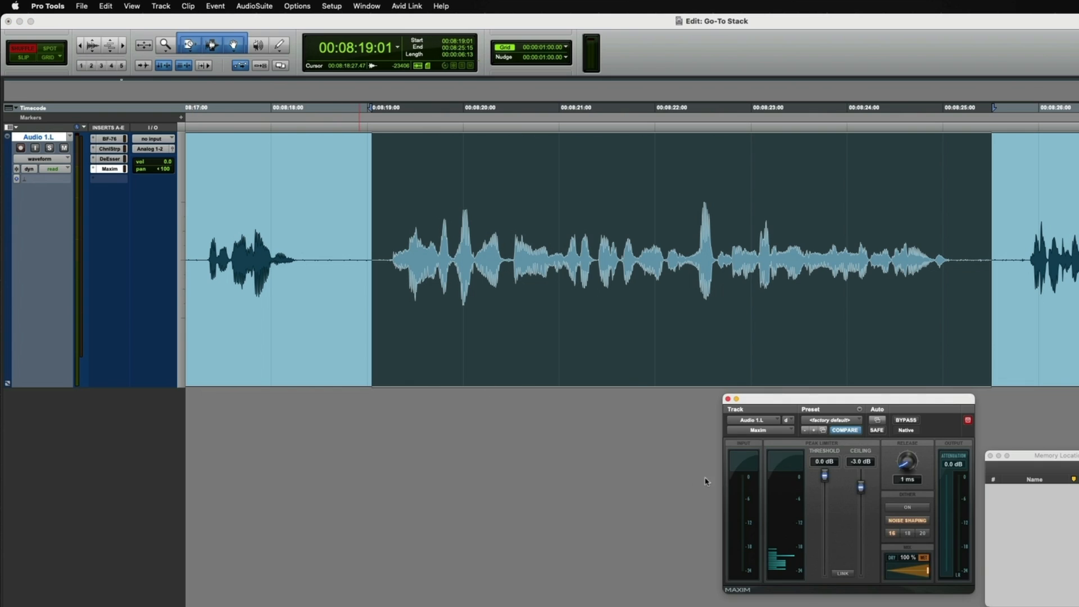
drag(873, 401, 699, 363)
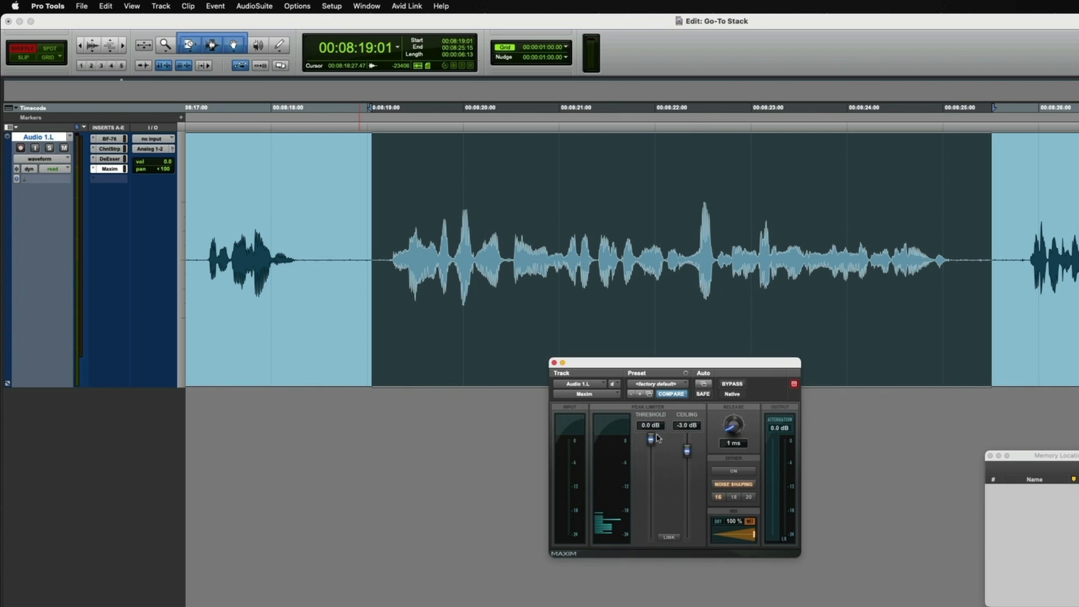
key(space)
drag(653, 443, 658, 475)
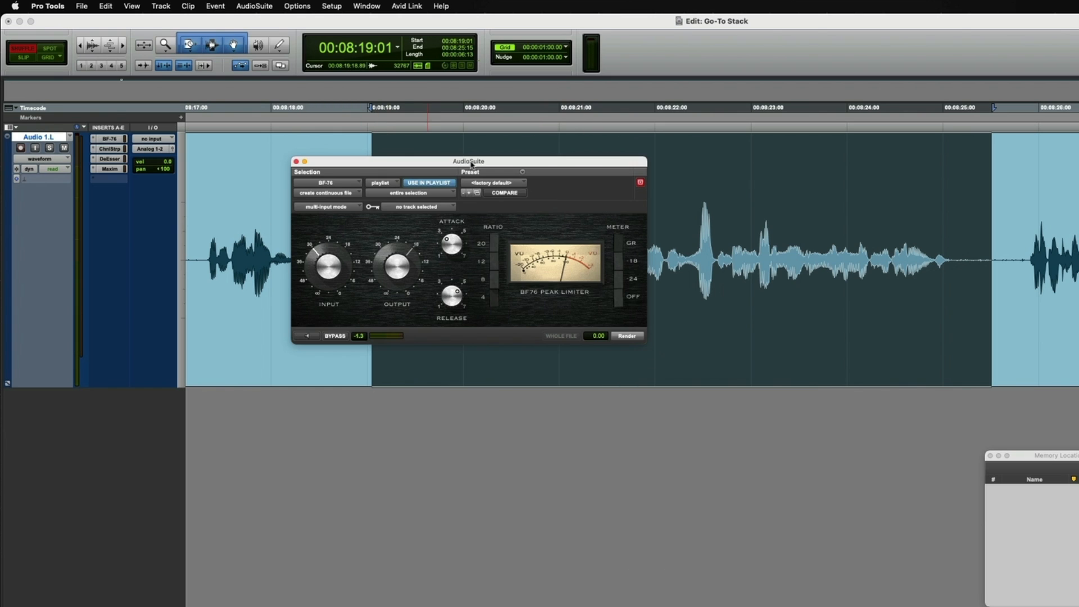
Copy the settings of the track's BF-76 insert, bypass the insert and close its window
drag(471, 163, 558, 188)
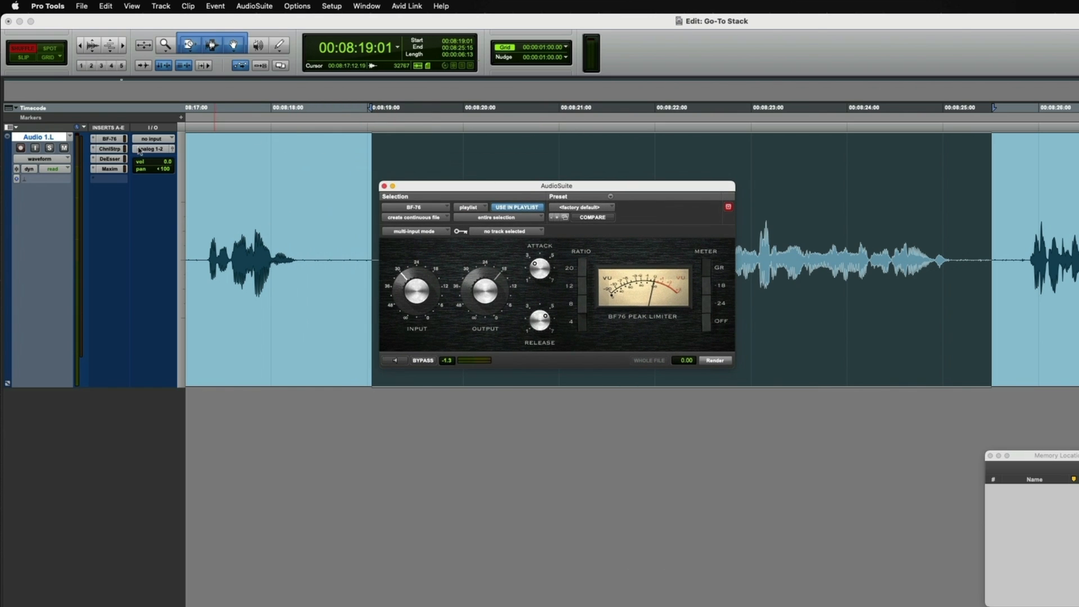
click(110, 139)
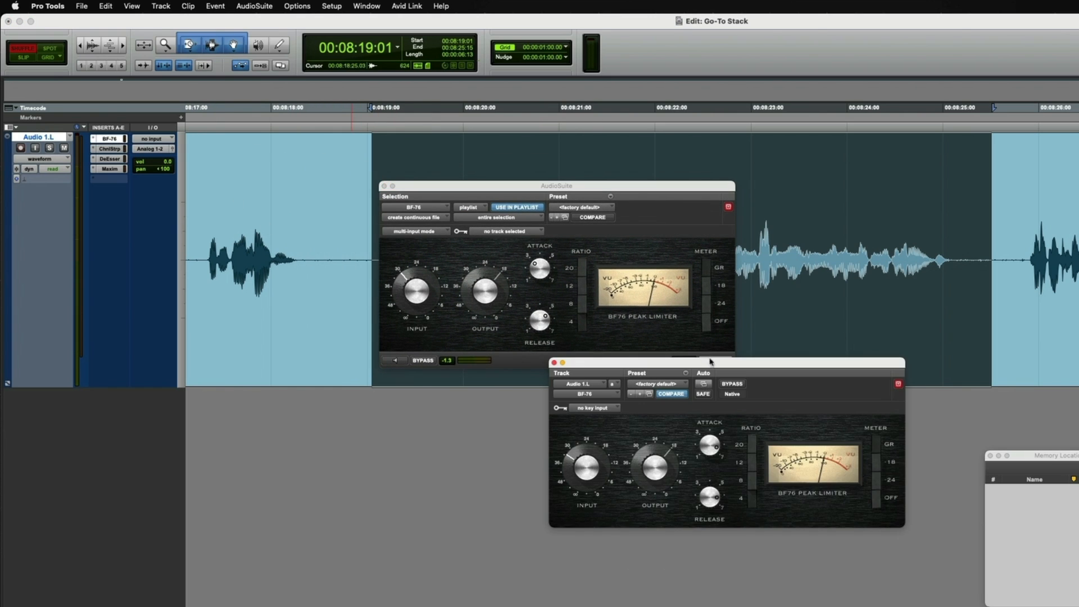
drag(709, 362, 619, 439)
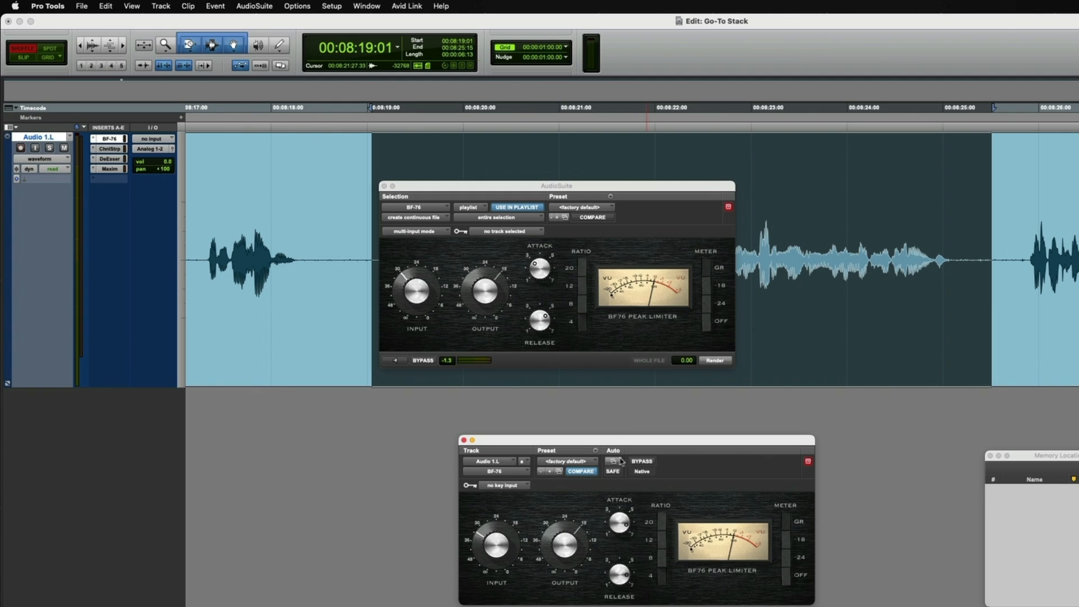
click(596, 452)
click(620, 474)
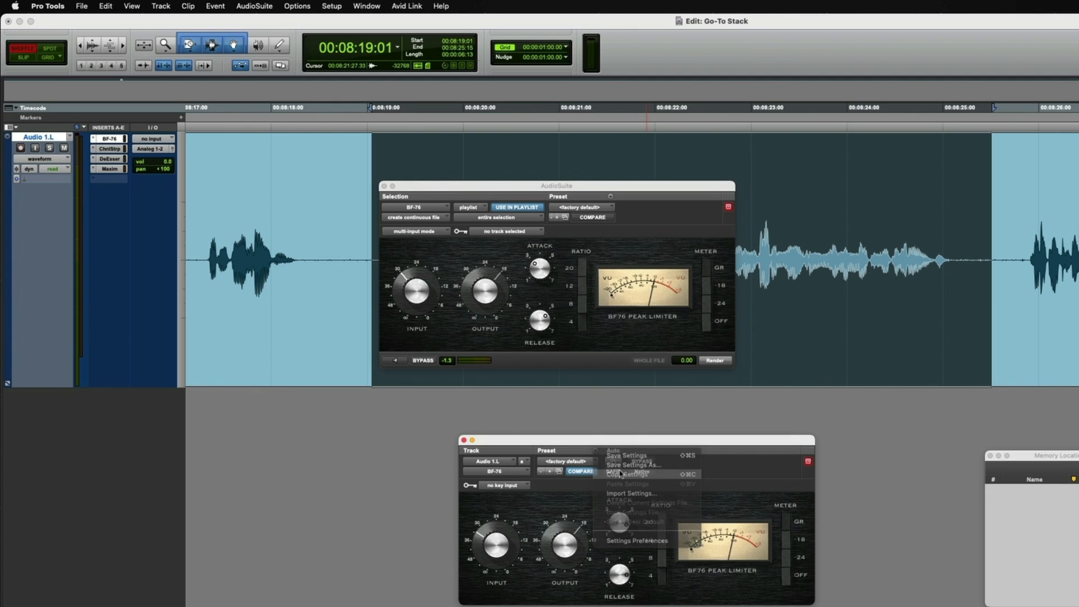
click(463, 440)
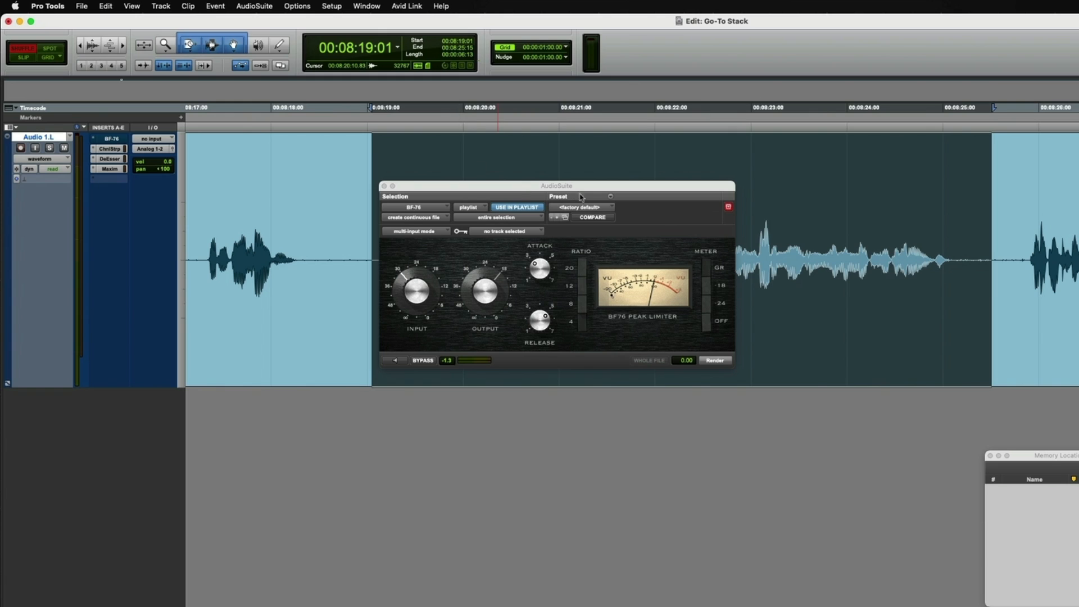
Paste the copied settings into the AudioSuite BF-76 and compare them with the track's BF-76 insert
click(610, 198)
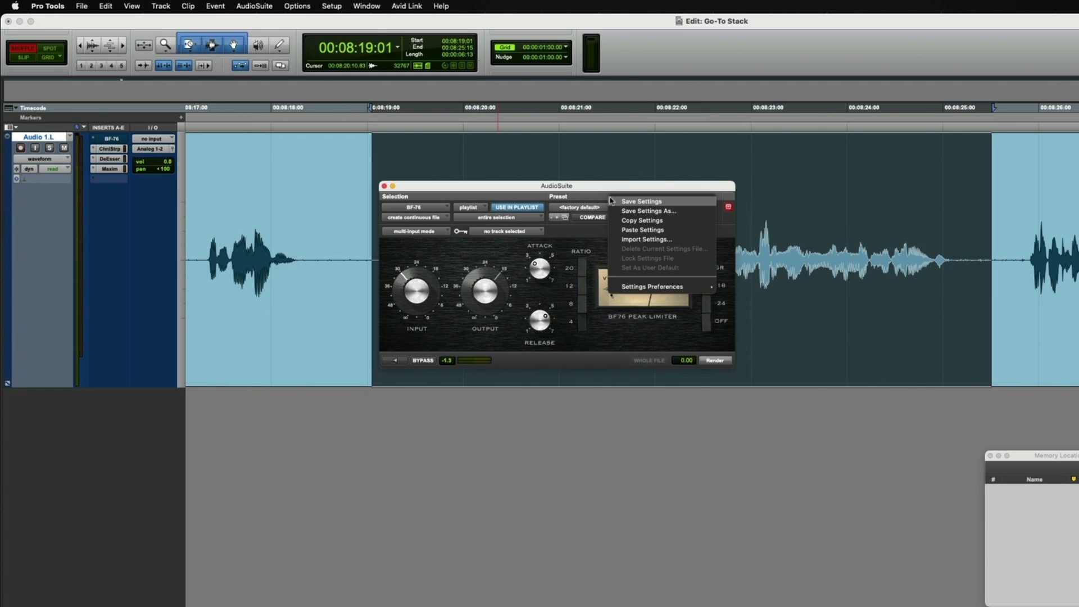
click(635, 230)
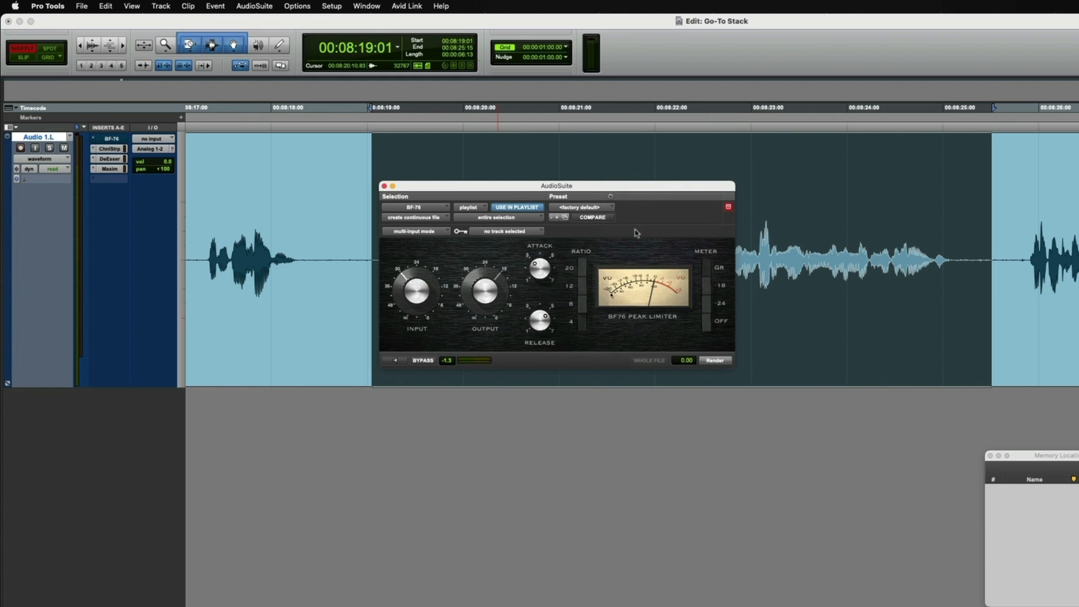
click(111, 138)
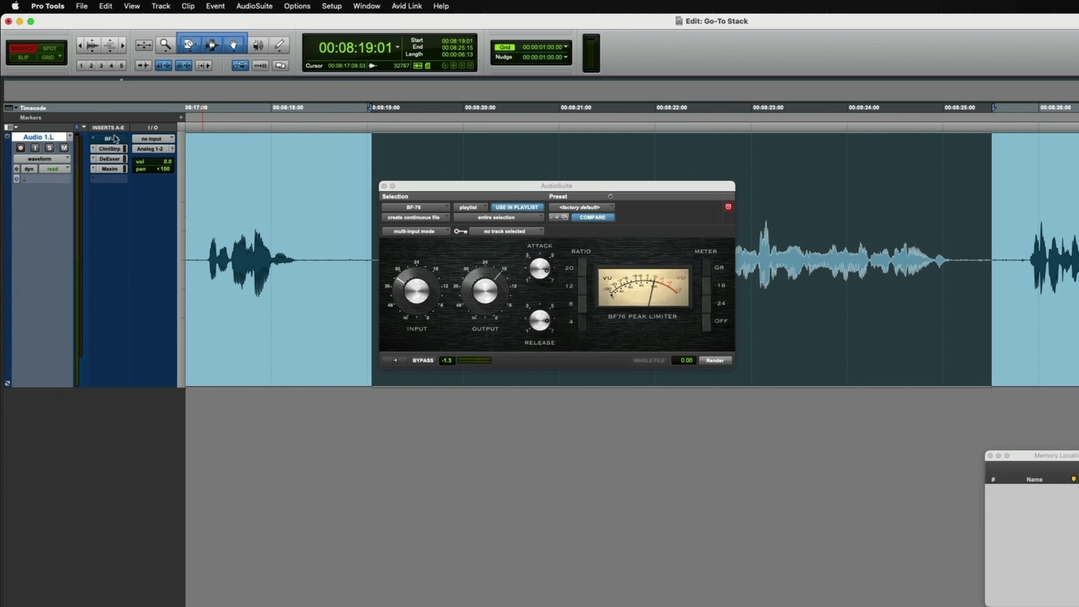
drag(696, 441, 611, 386)
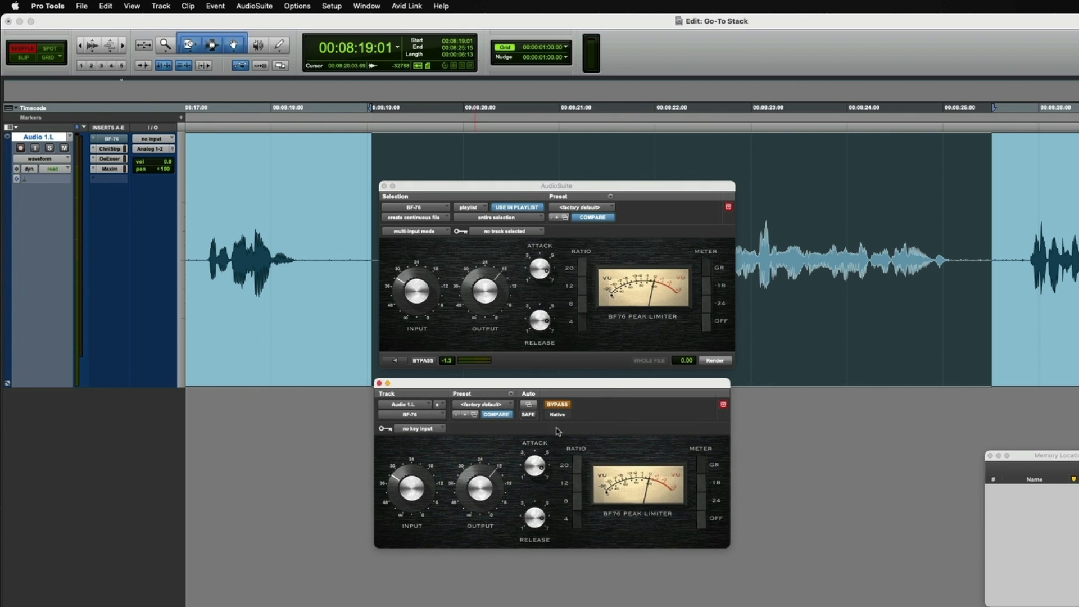
click(379, 383)
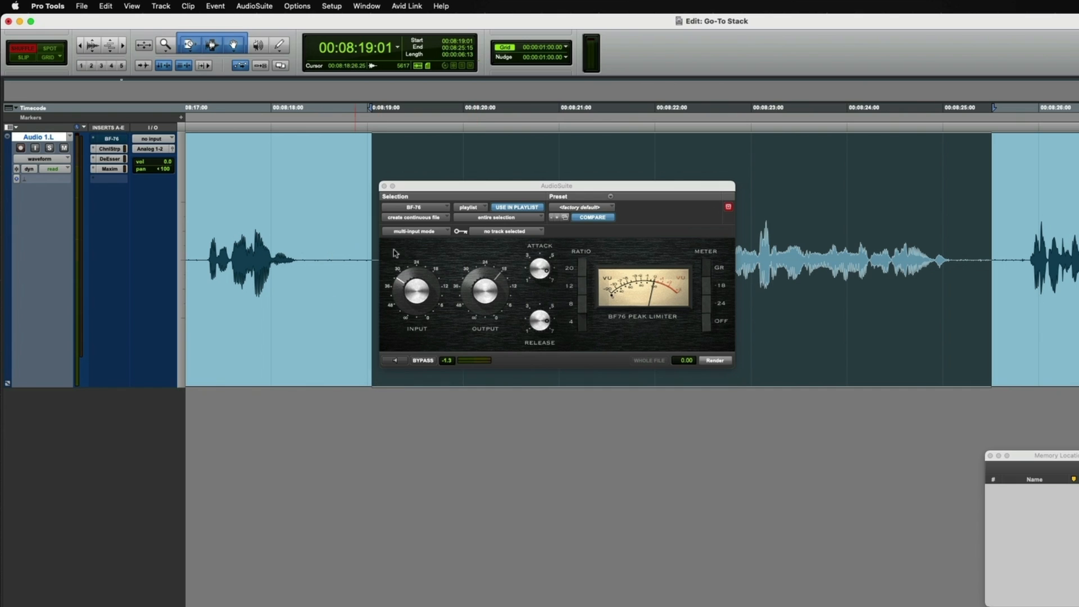
Render the AudioSuite BF-76 onto the selected audio and open the track's Channel Strip insert
drag(676, 191, 781, 408)
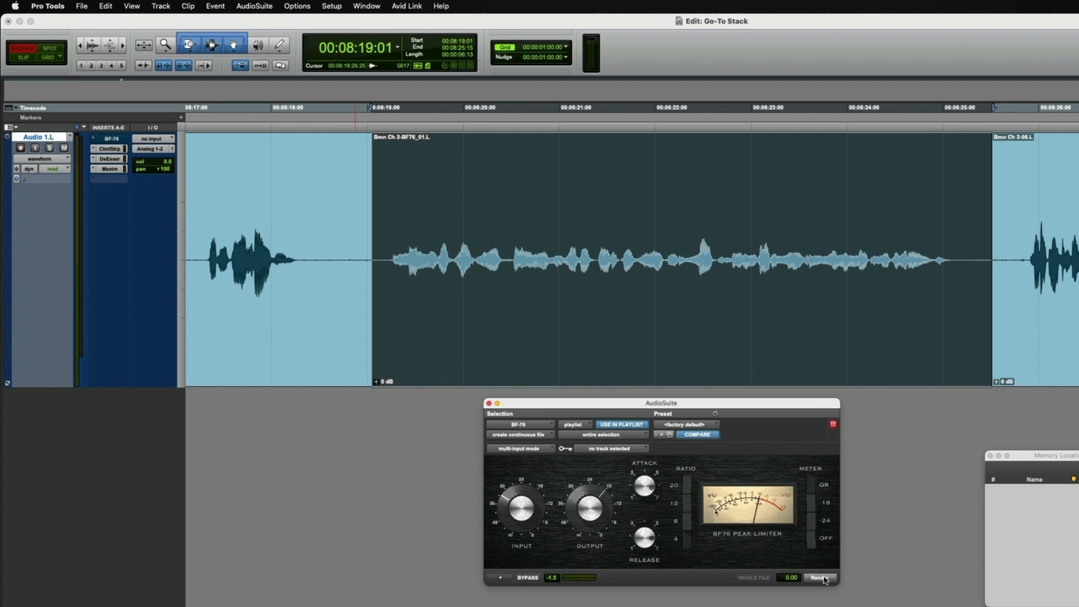
click(109, 148)
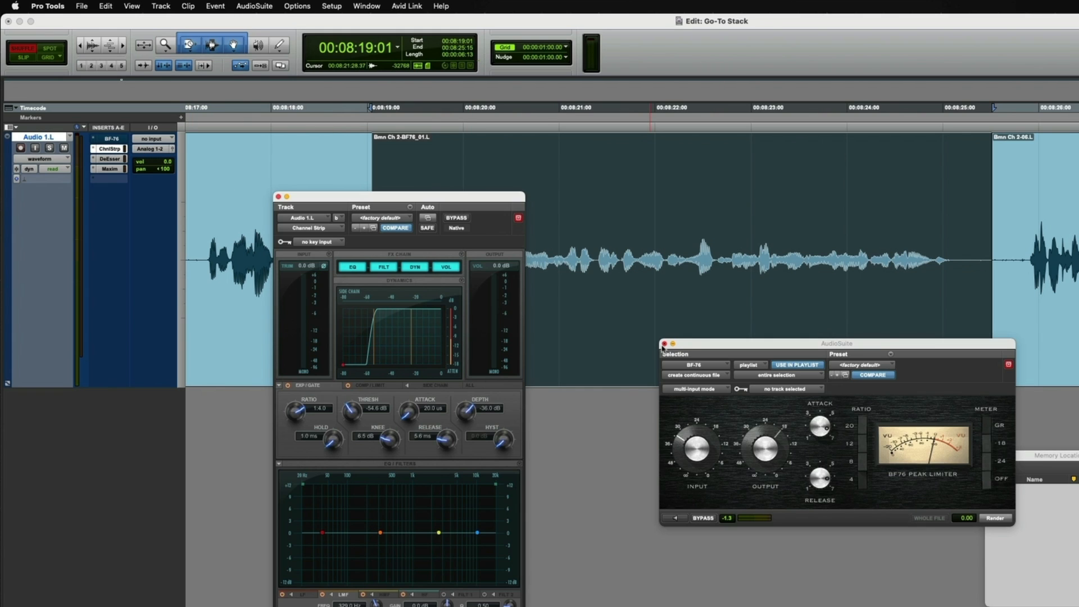
Copy the settings of the track's Channel Strip insert, bypass it and close the open plug-in windows
click(664, 344)
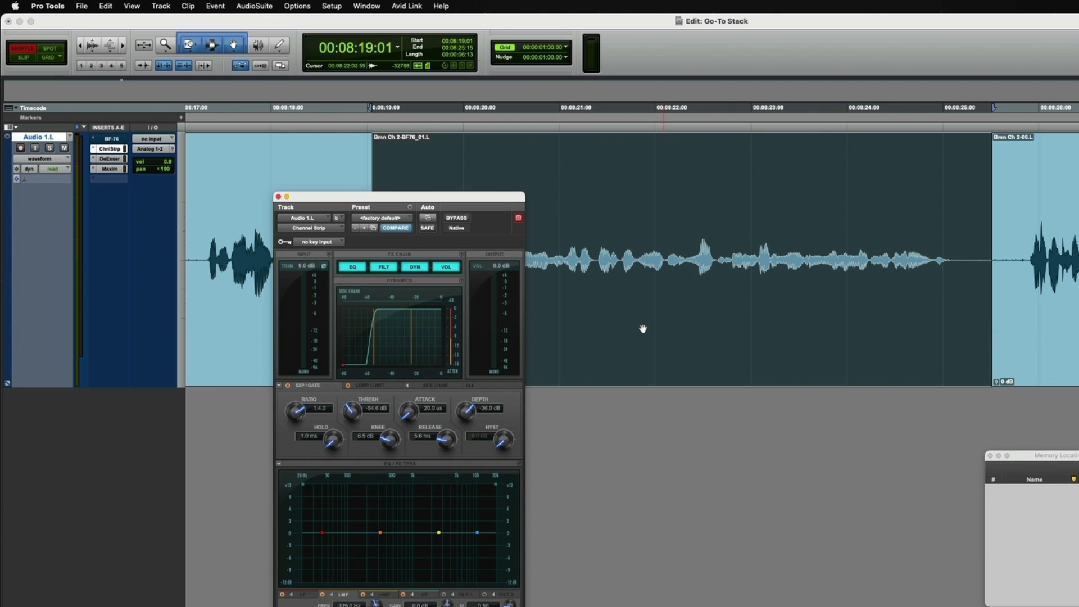
click(410, 207)
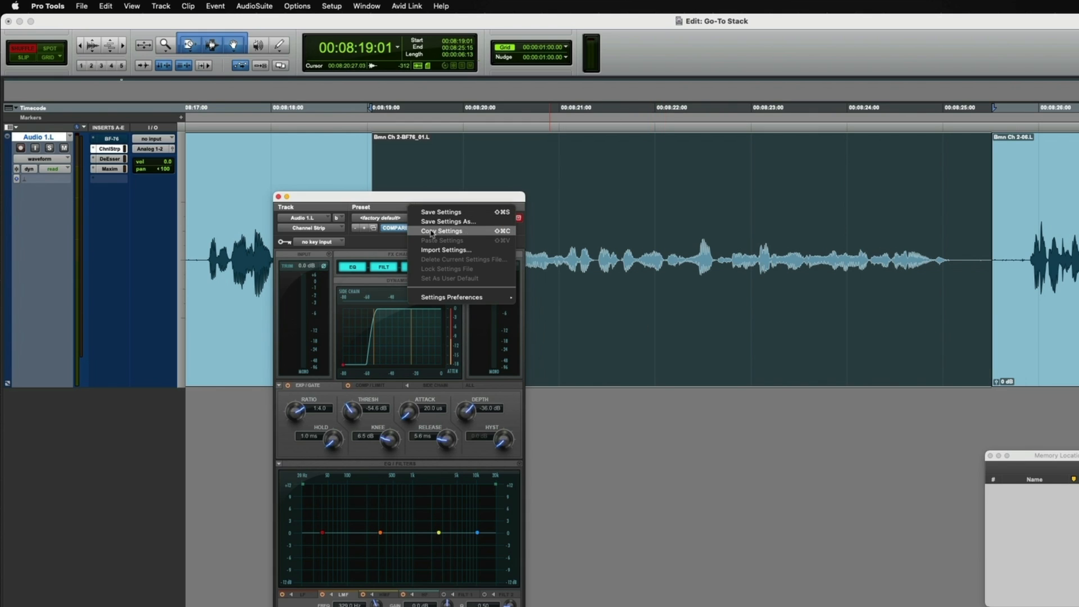
click(292, 197)
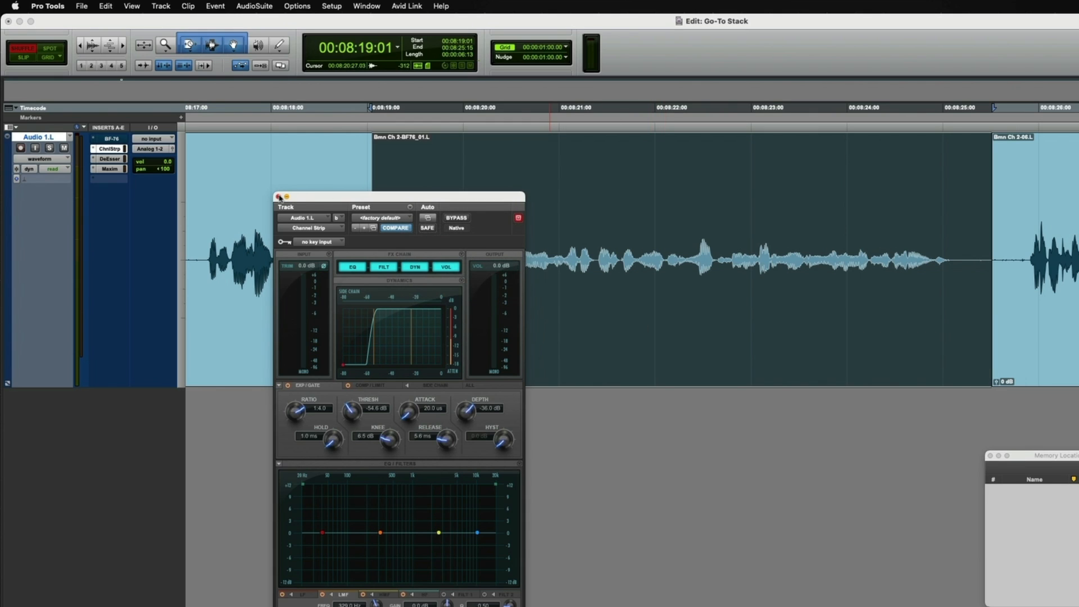
click(279, 197)
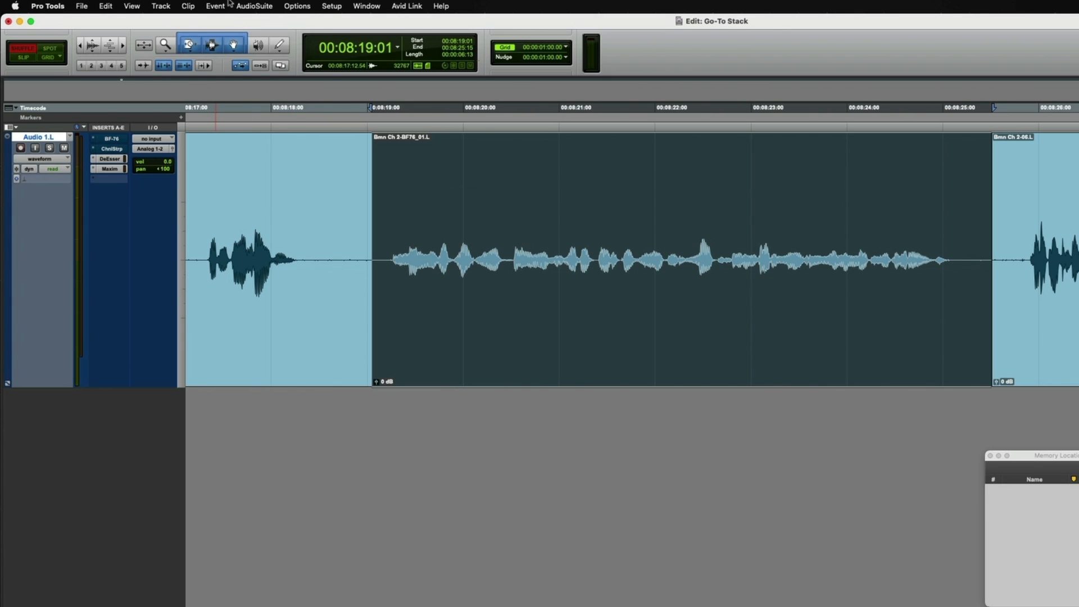
Paste the copied settings into the AudioSuite Channel Strip and render it onto the selected audio
click(262, 5)
click(259, 47)
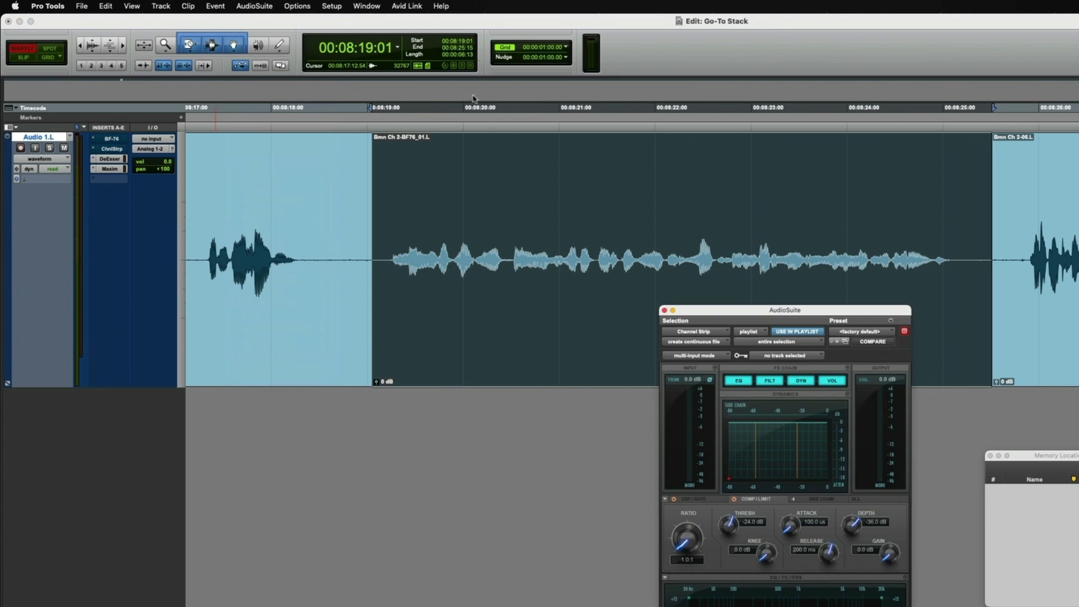
drag(764, 310, 669, 160)
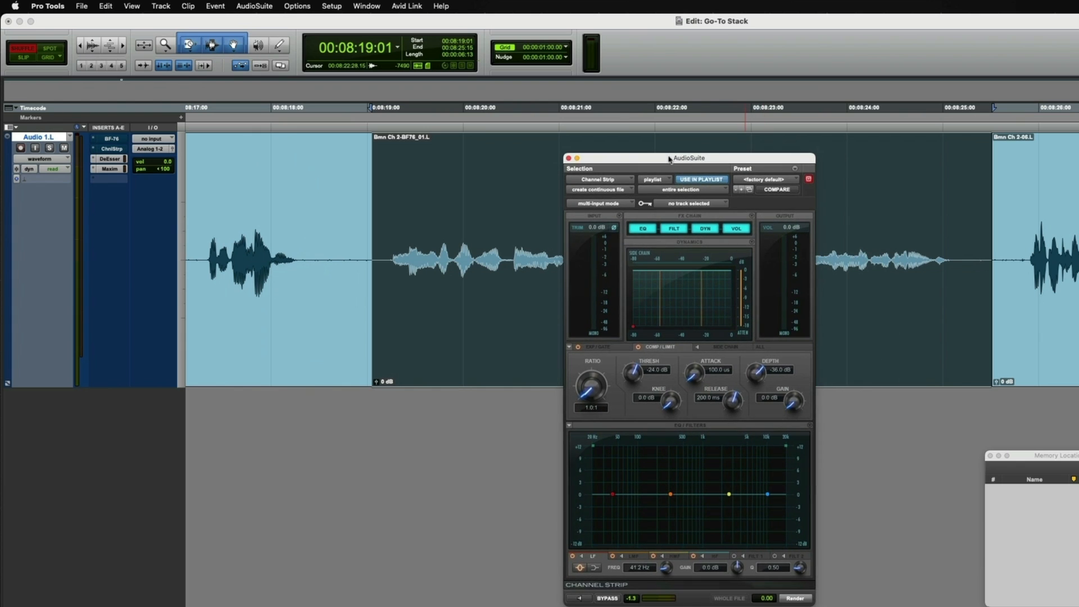
click(795, 169)
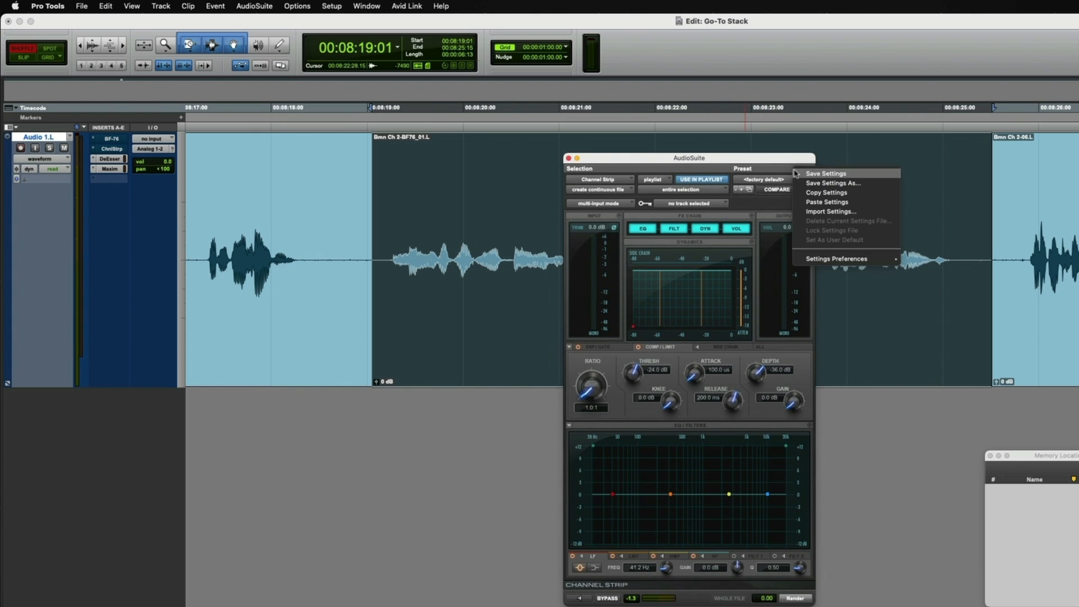
click(821, 203)
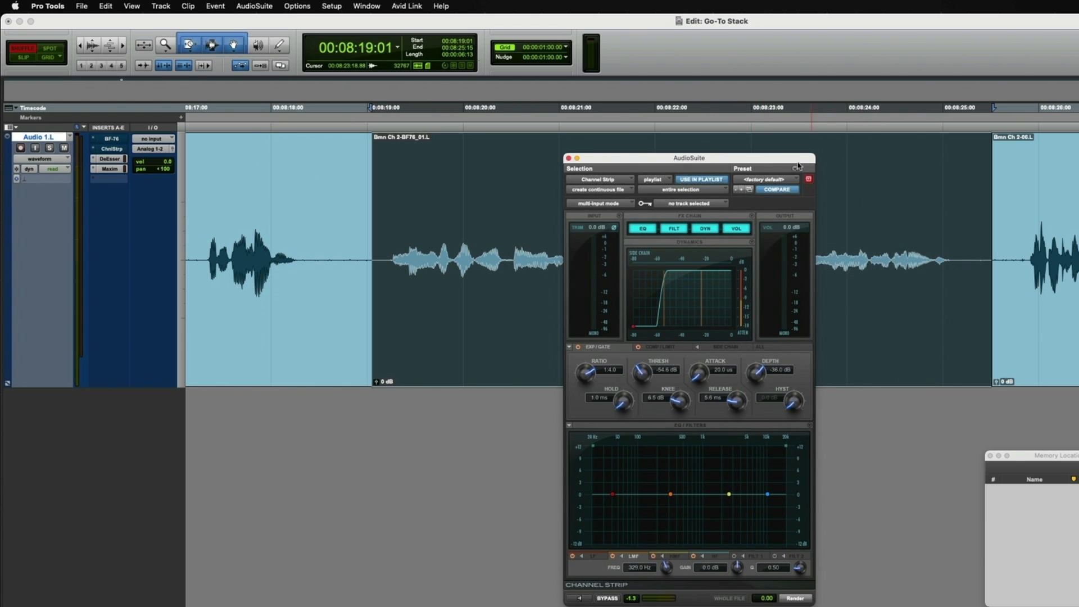
drag(797, 159, 1078, 179)
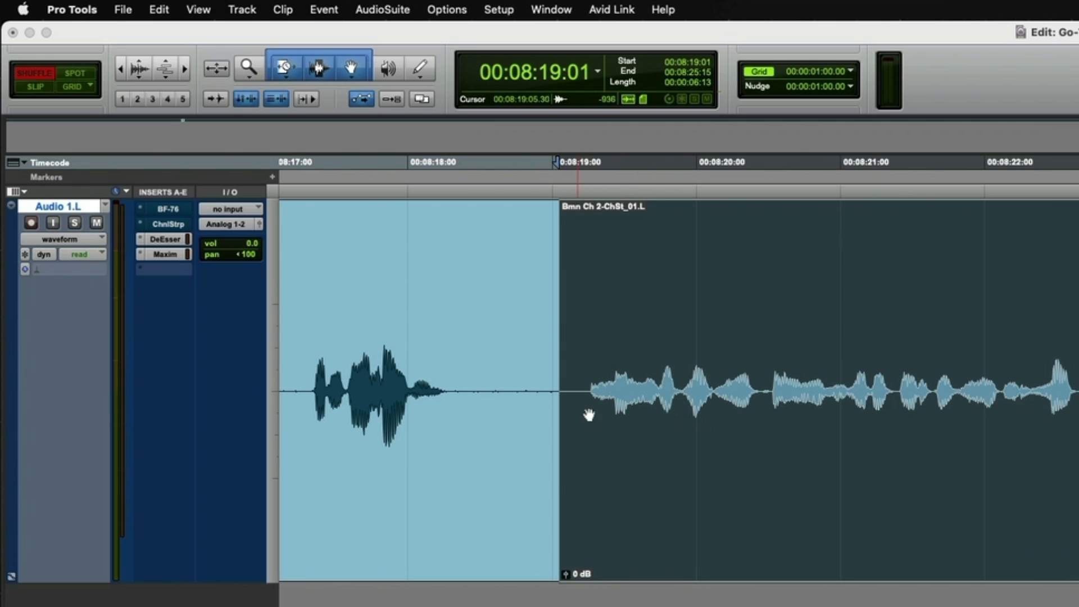
Compare the waveform before and after the Channel Strip render by repeatedly undoing and redoing it
key(super+z)
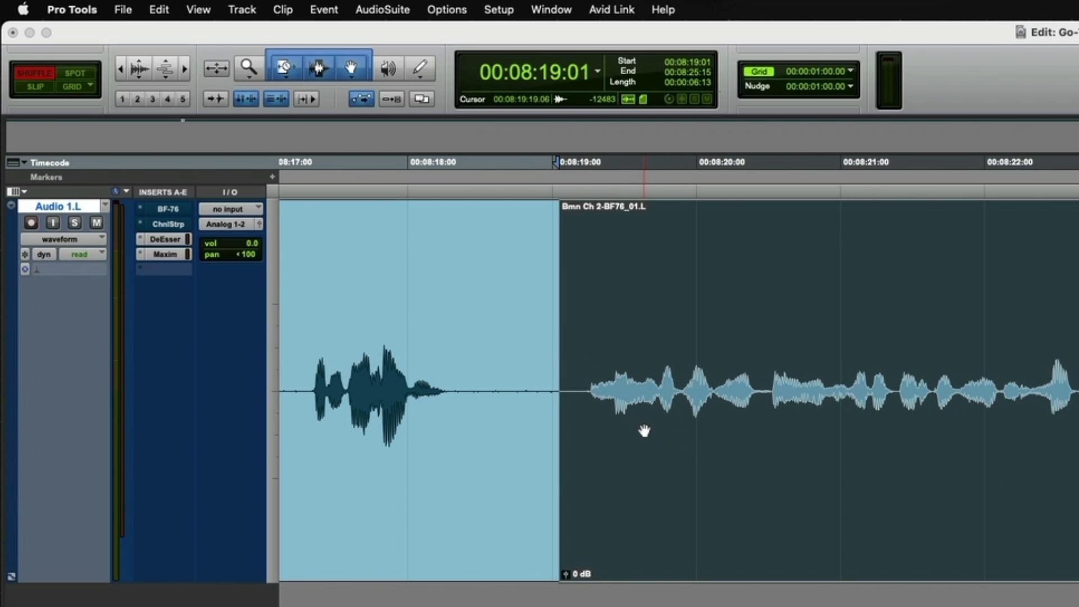
key(super+shift+z)
key(super+z)
key(super+shift+z)
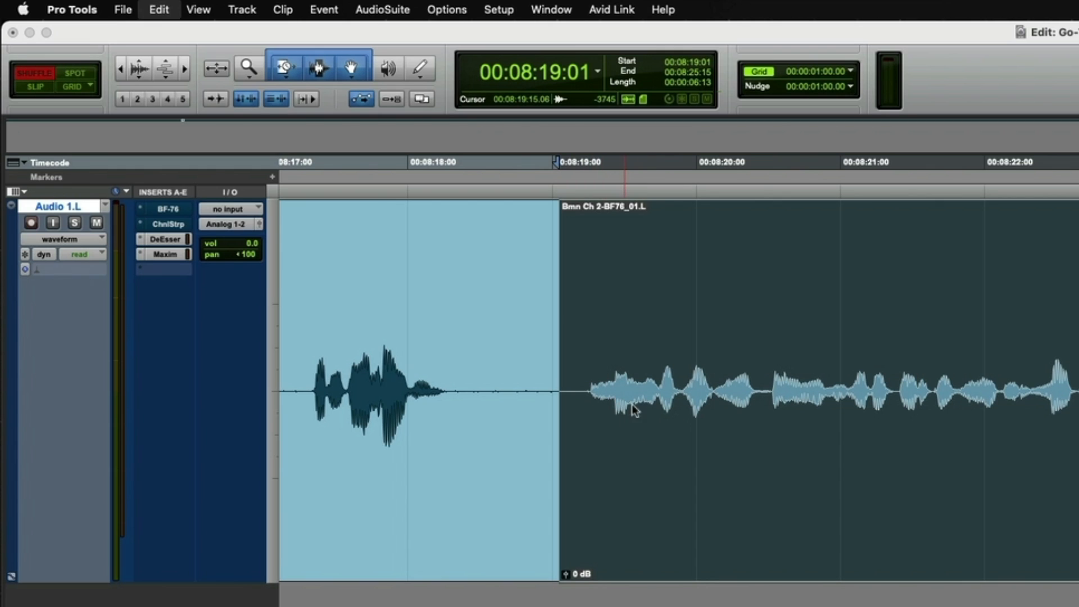
drag(757, 374, 771, 369)
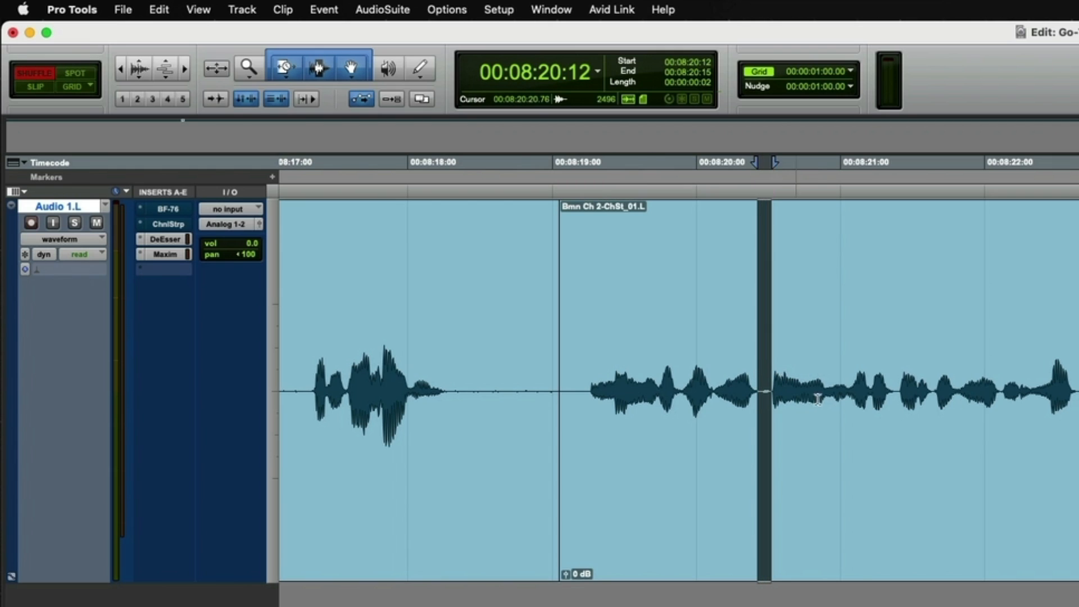
key(super+z)
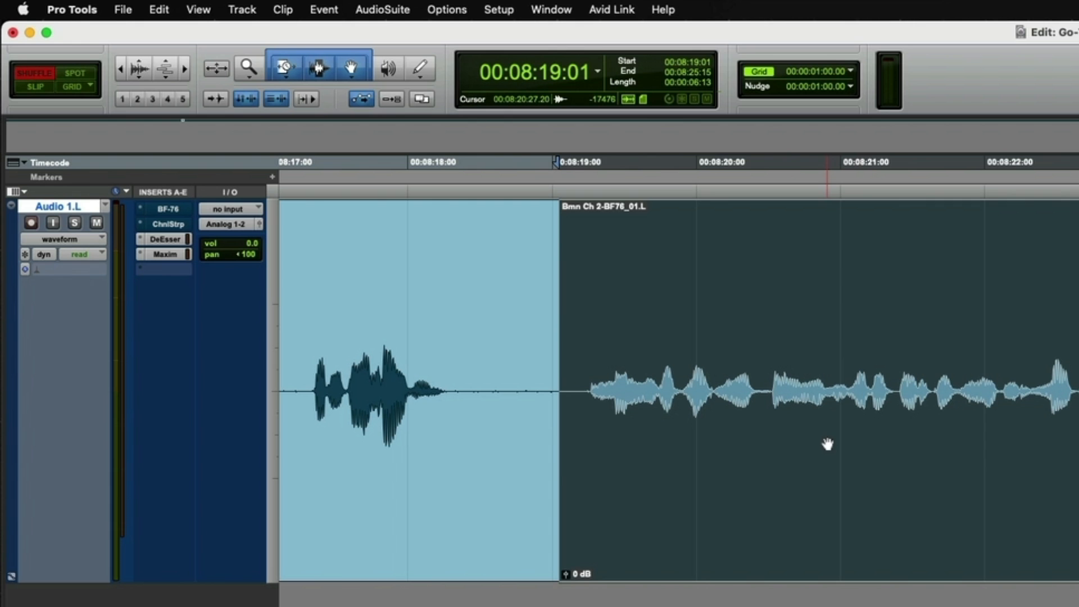
key(super+shift+z)
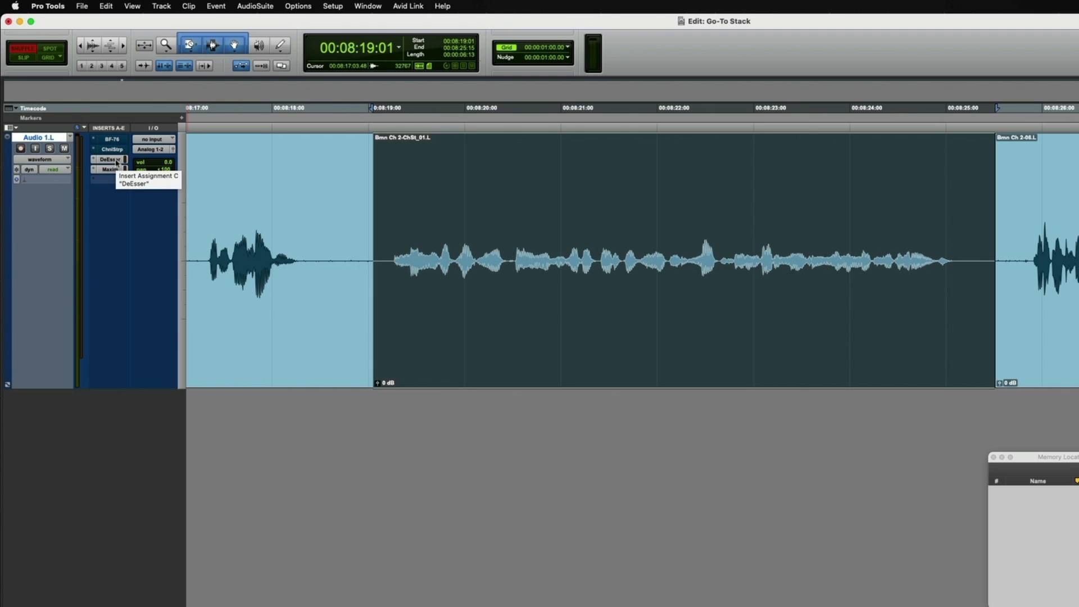
Copy the settings of the track's DeEsser insert, close its window and bypass the insert
click(117, 162)
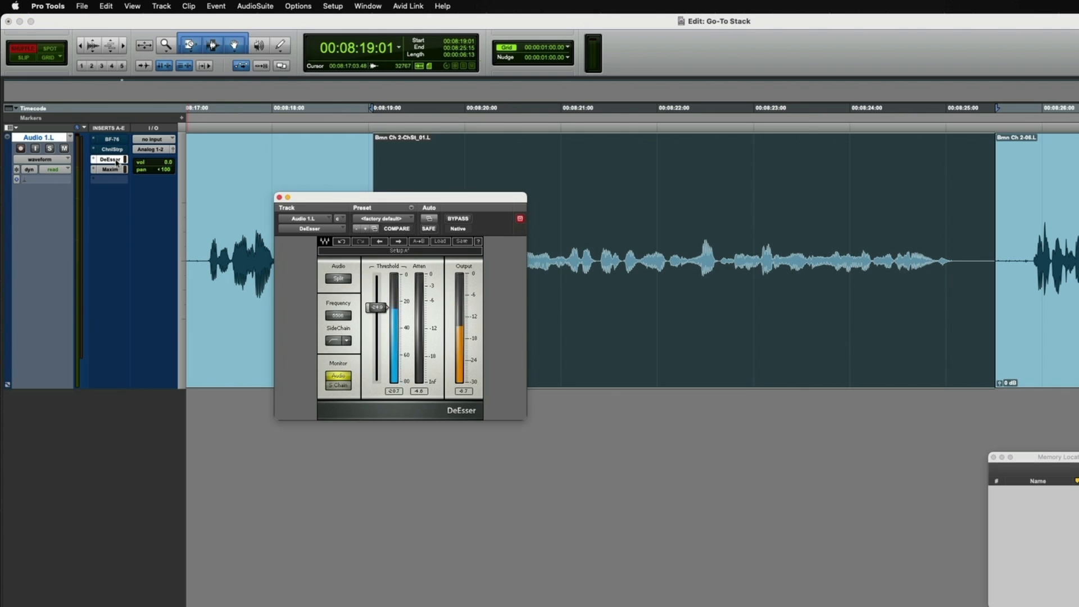
click(414, 209)
click(122, 158)
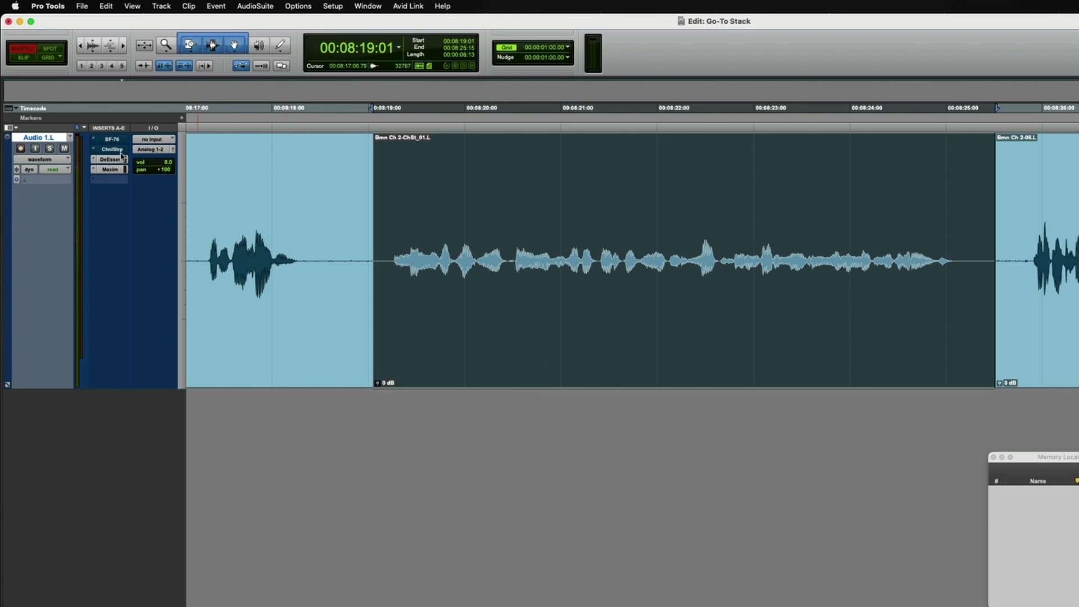
super+click(119, 157)
Paste the copied settings into the AudioSuite DeEsser Mono and render it onto the selected audio
click(255, 6)
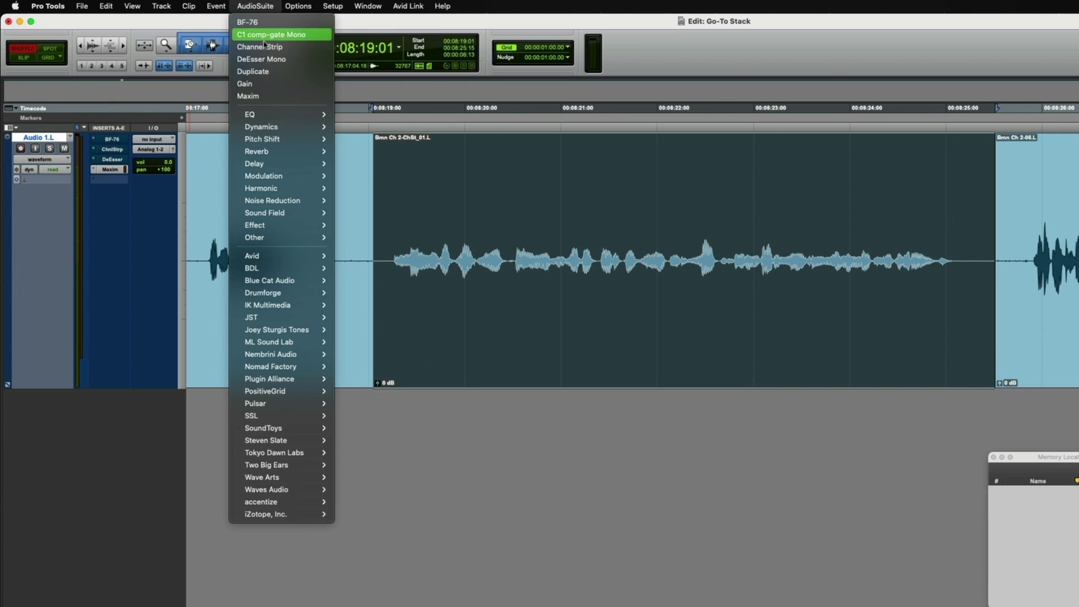
click(281, 58)
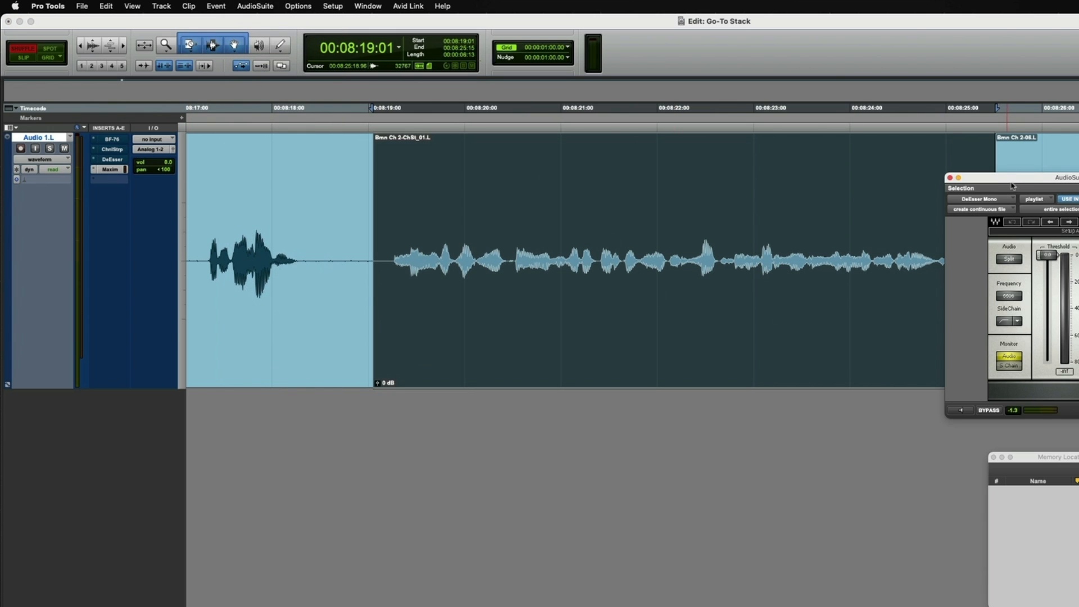
drag(1015, 178, 814, 351)
click(977, 363)
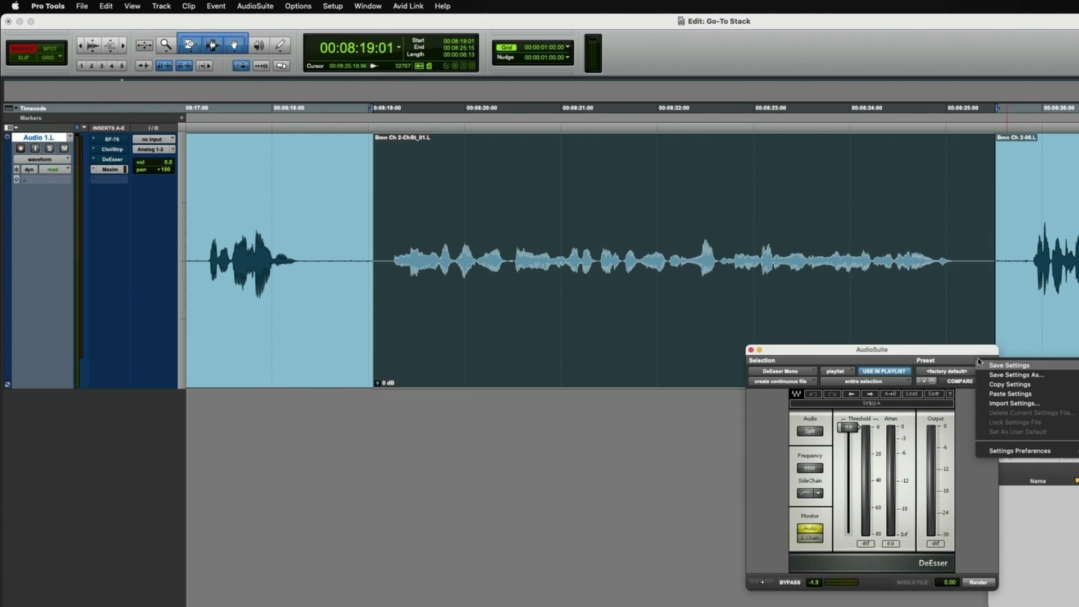
click(999, 395)
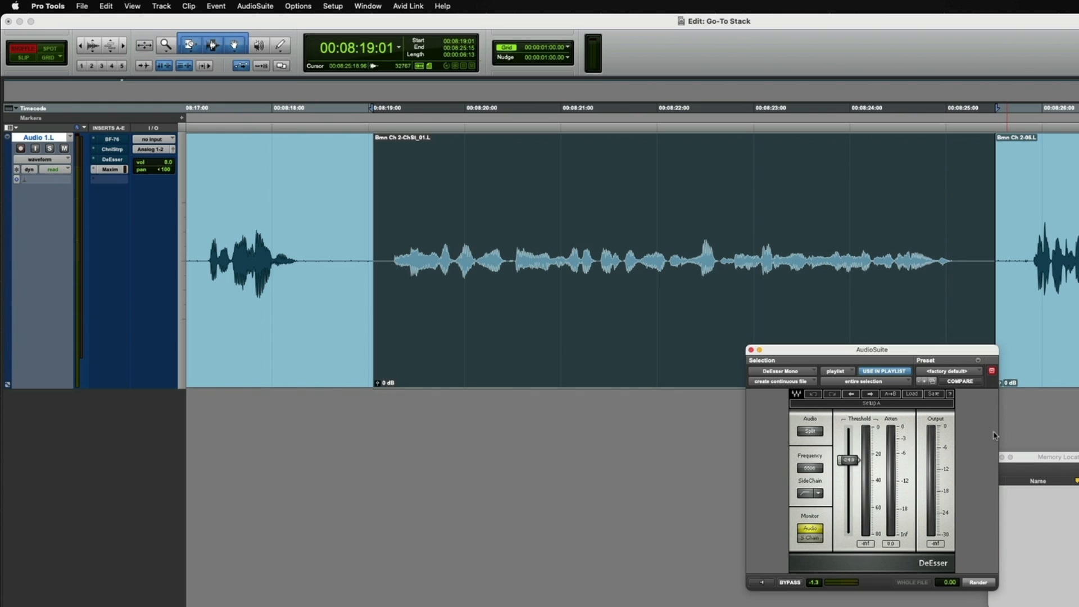
click(979, 583)
Undo and redo the DeEsser render to compare the waveform's sibilant sections before and after
key(super+z)
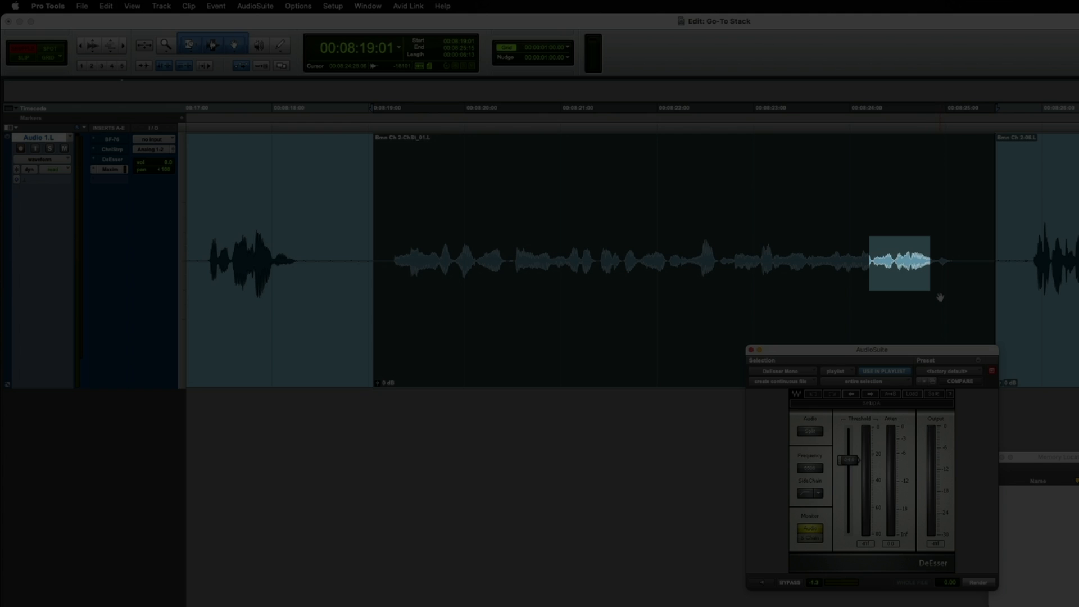
key(super+shift+z)
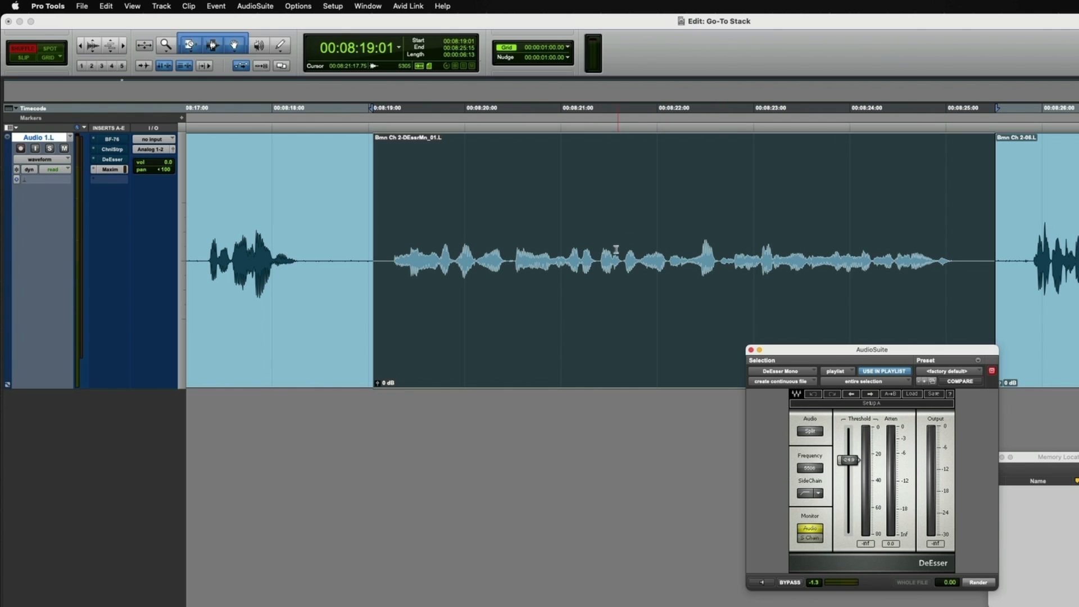
key(super+z)
key(super+shift+z)
Copy the settings of the track's Maxim insert, close its window and bypass the insert
click(111, 169)
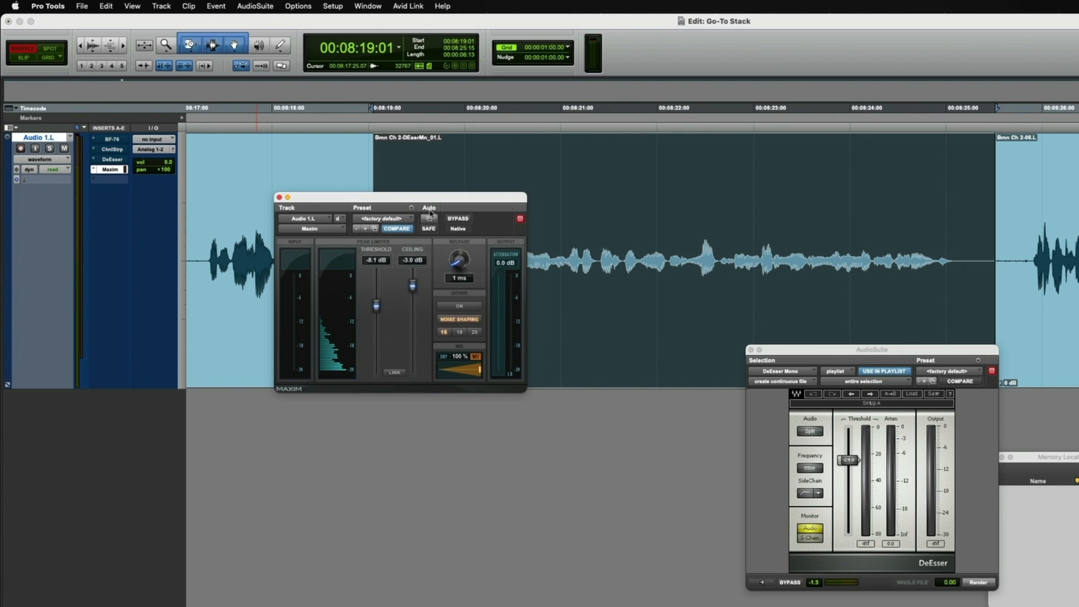
click(411, 207)
click(431, 232)
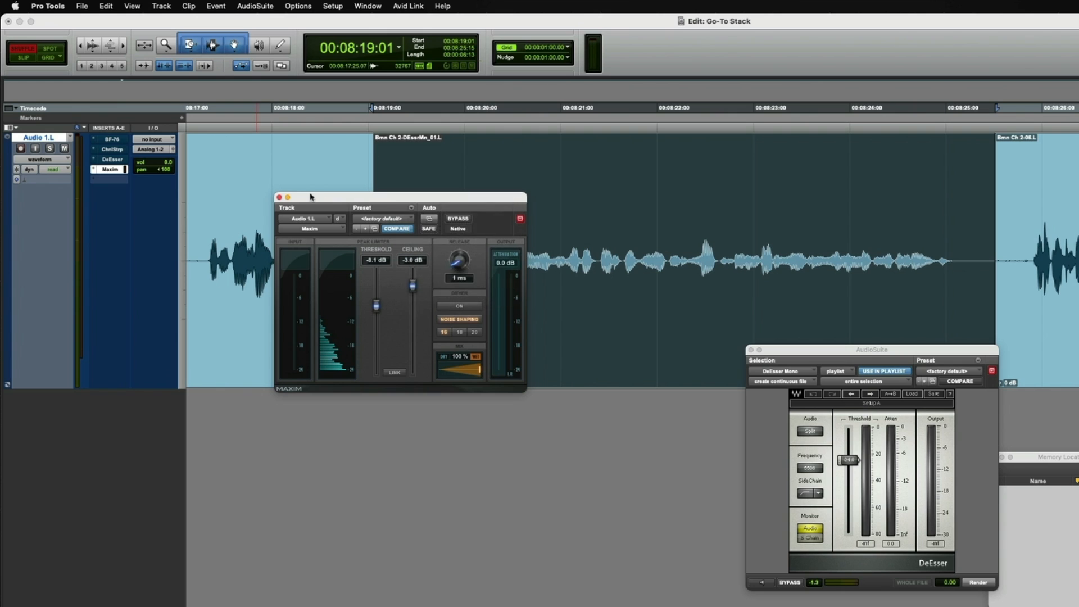
click(280, 198)
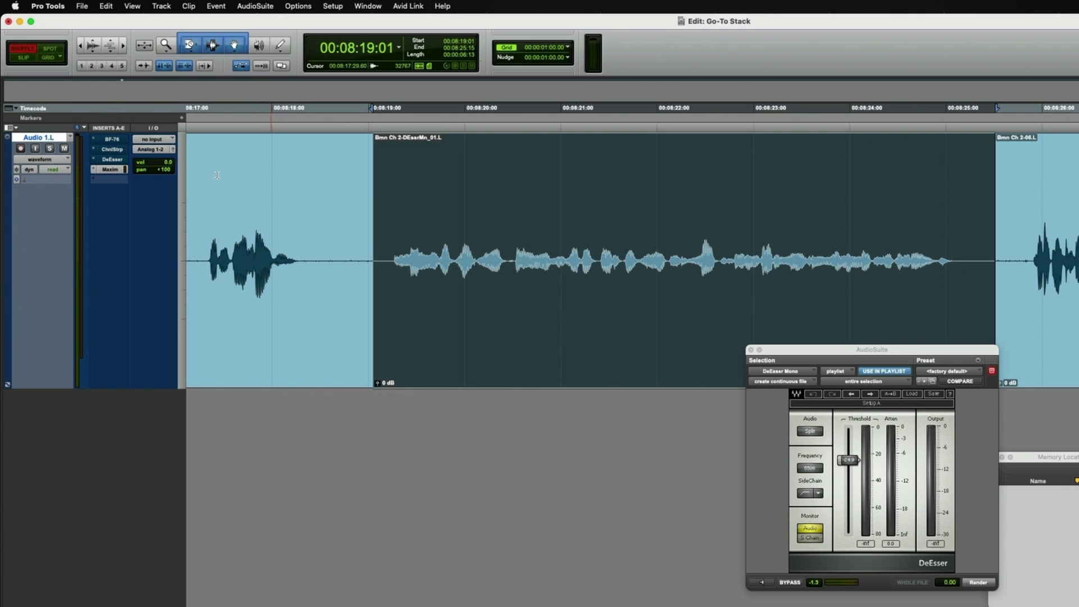
Paste the copied settings into the AudioSuite Maxim and render it onto the selected audio
click(272, 5)
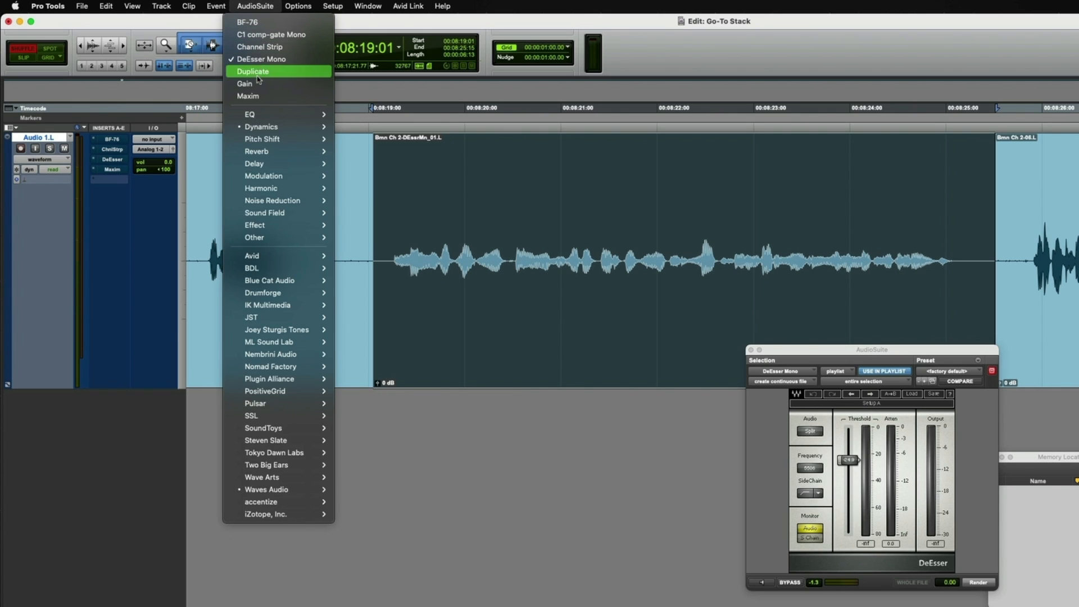
click(250, 96)
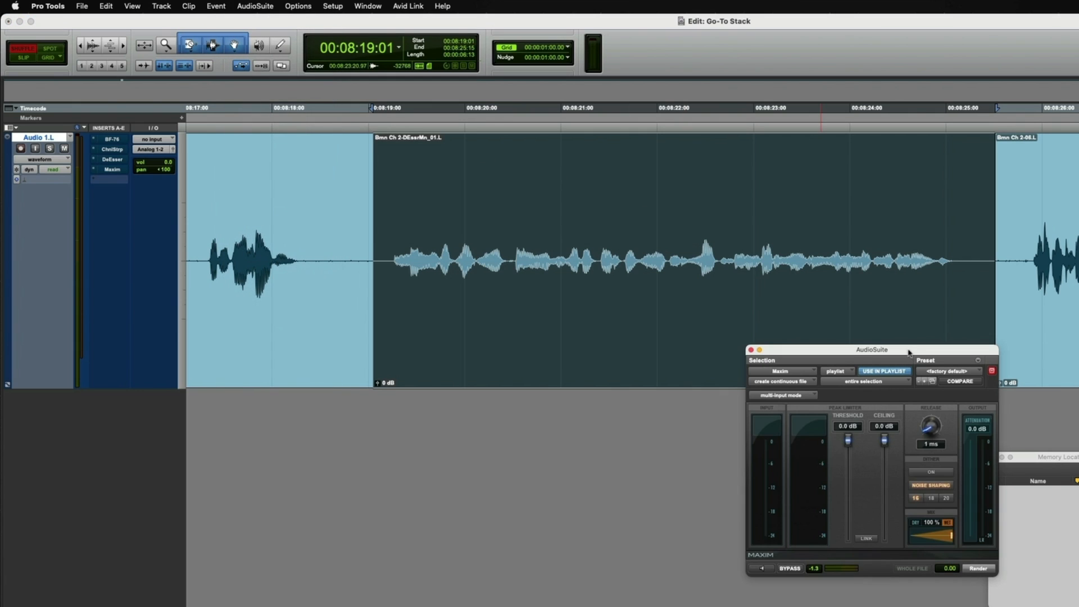
drag(909, 352, 815, 318)
click(883, 328)
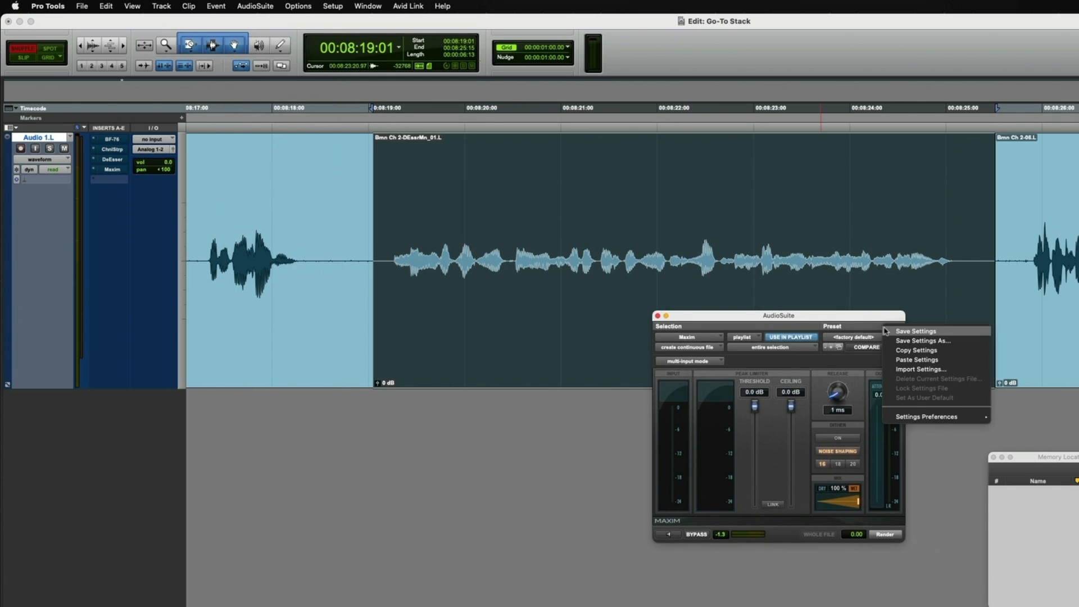
click(912, 363)
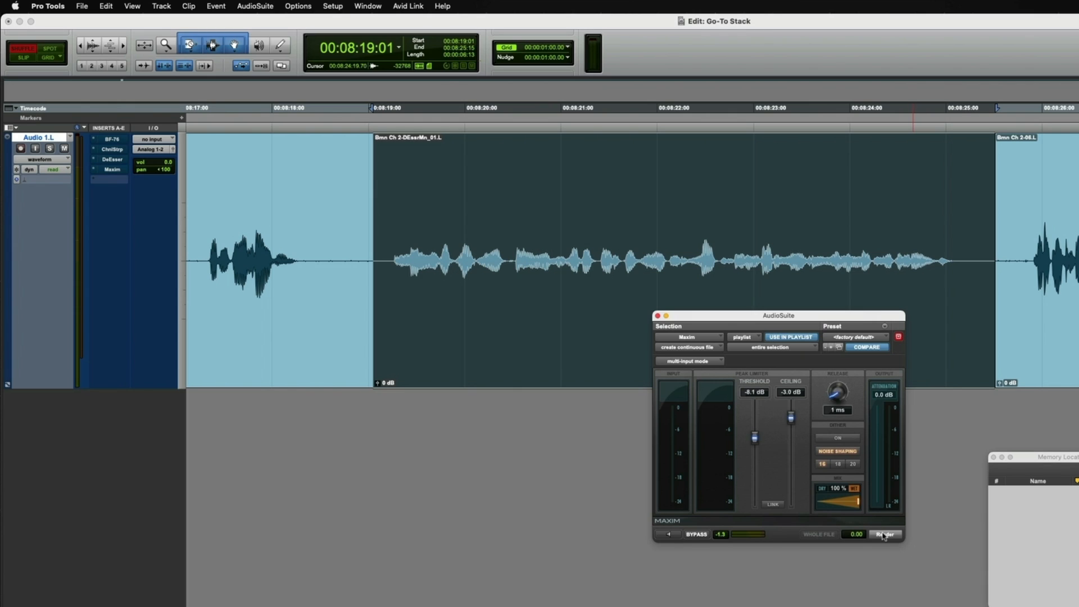
click(883, 535)
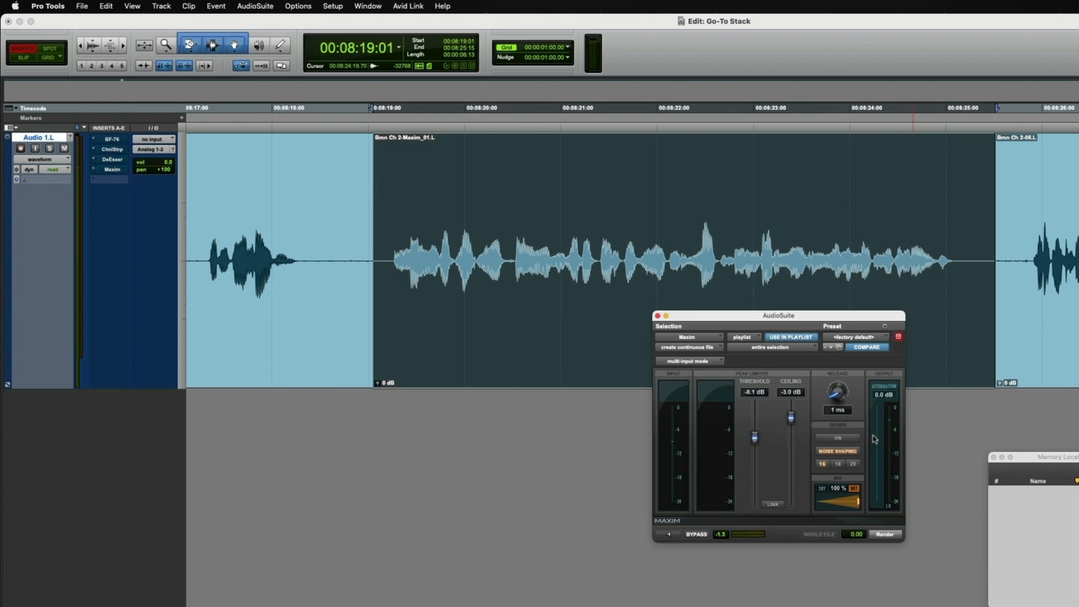
Mark the short pause at about 00:08:21:15 in the Maxim-rendered clip, and undo the Maxim and DeEsser renders
drag(794, 313, 866, 371)
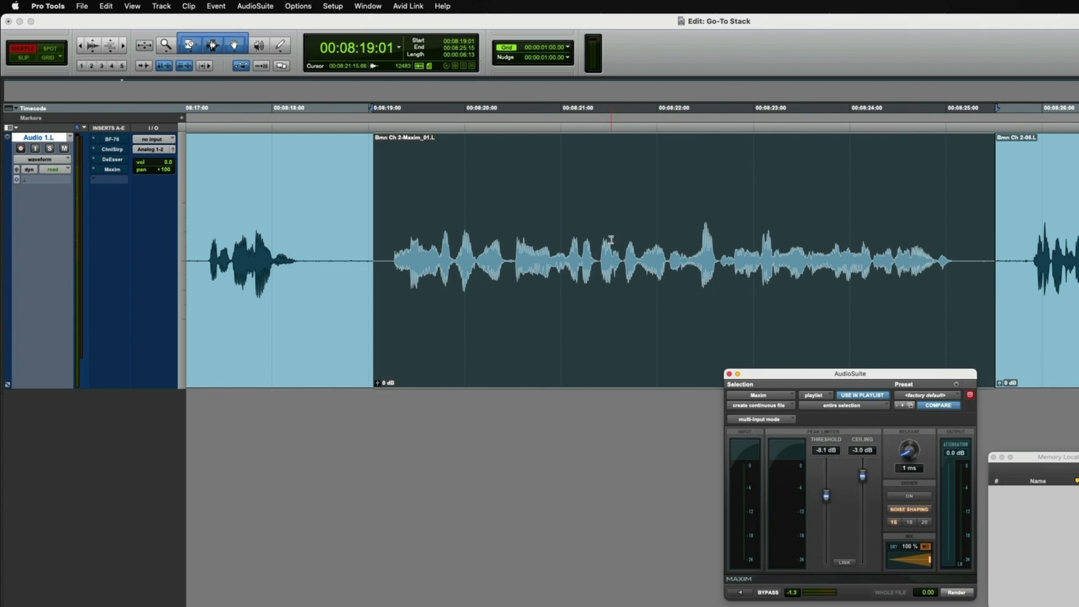
drag(611, 240, 628, 232)
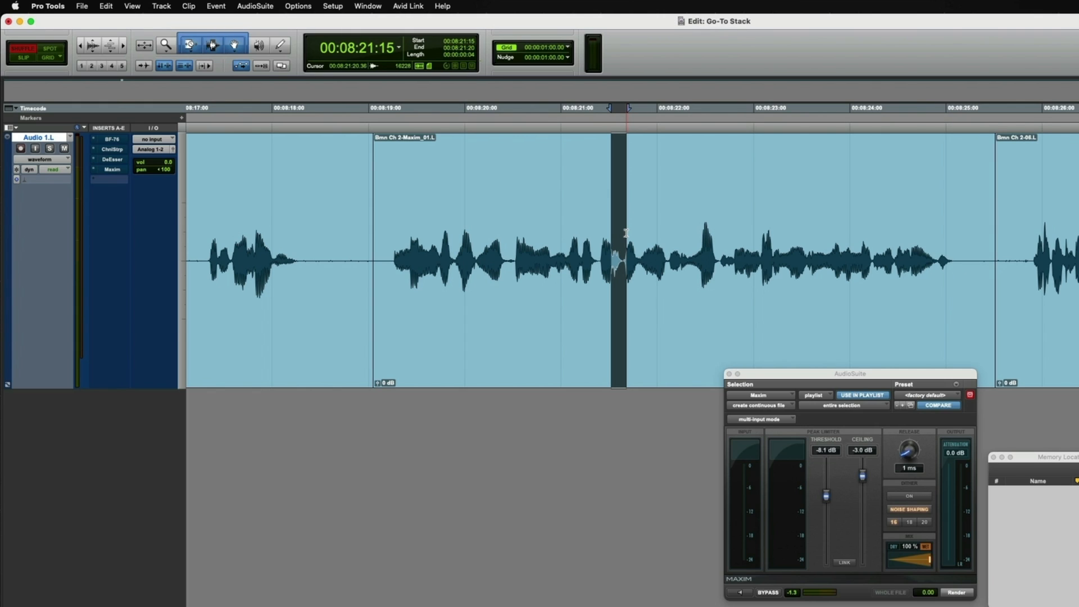
key(super+z)
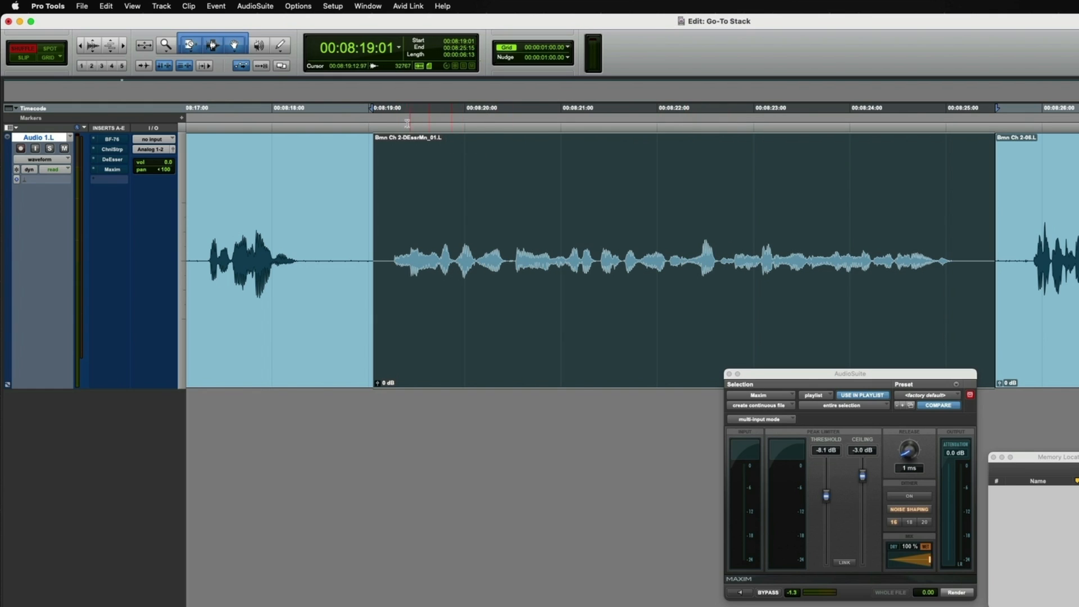
key(super+z)
Reorder the track inserts so Maxim comes before DeEsser, and render the AudioSuite Maxim onto the Channel Strip-processed clip
mouse_move(115, 164)
mouse_down()
mouse_move(112, 180)
mouse_move(112, 161)
mouse_move(112, 170)
mouse_up()
drag(868, 381, 674, 322)
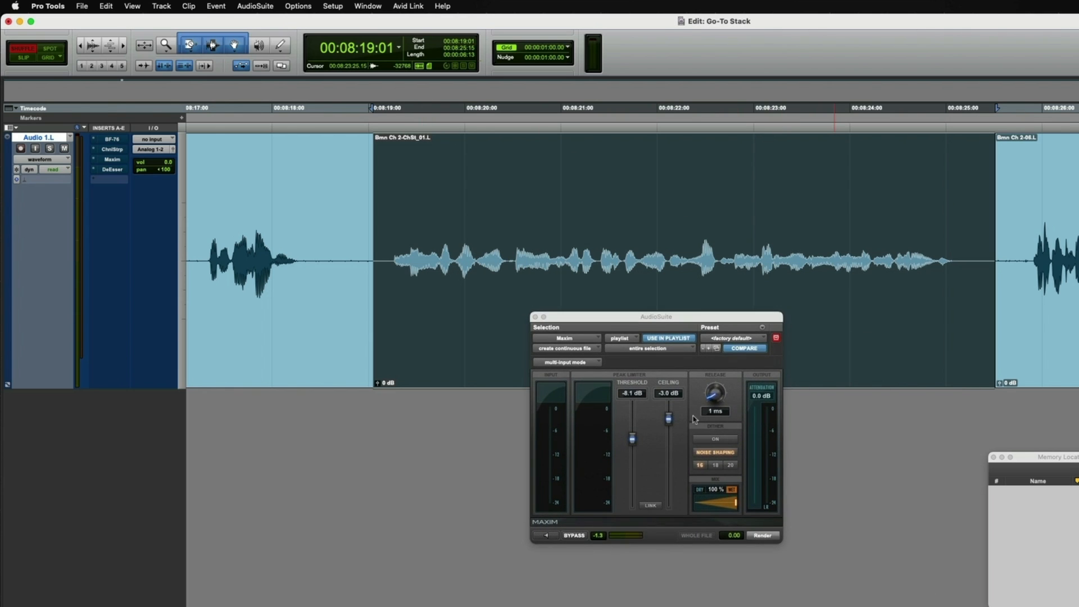
click(762, 535)
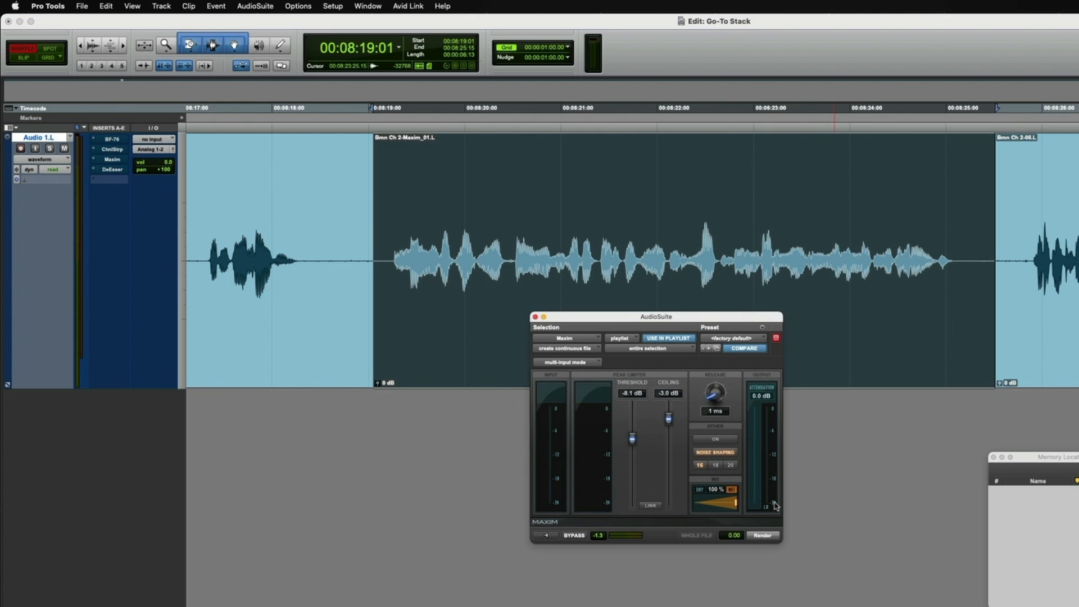
Copy the settings of the track's DeEsser insert and close its plug-in window
click(117, 172)
click(412, 209)
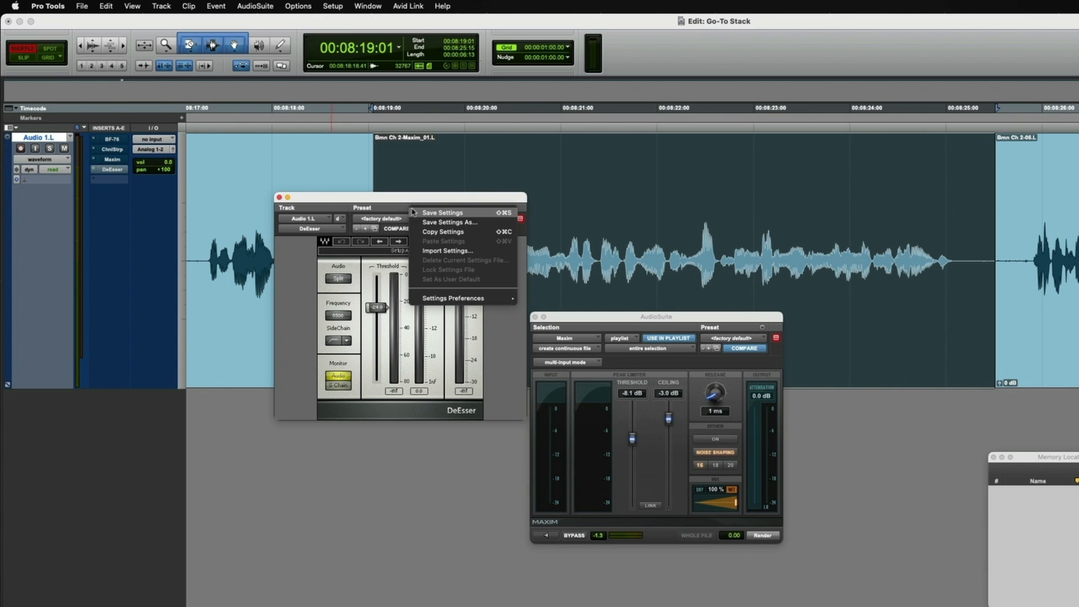
click(443, 232)
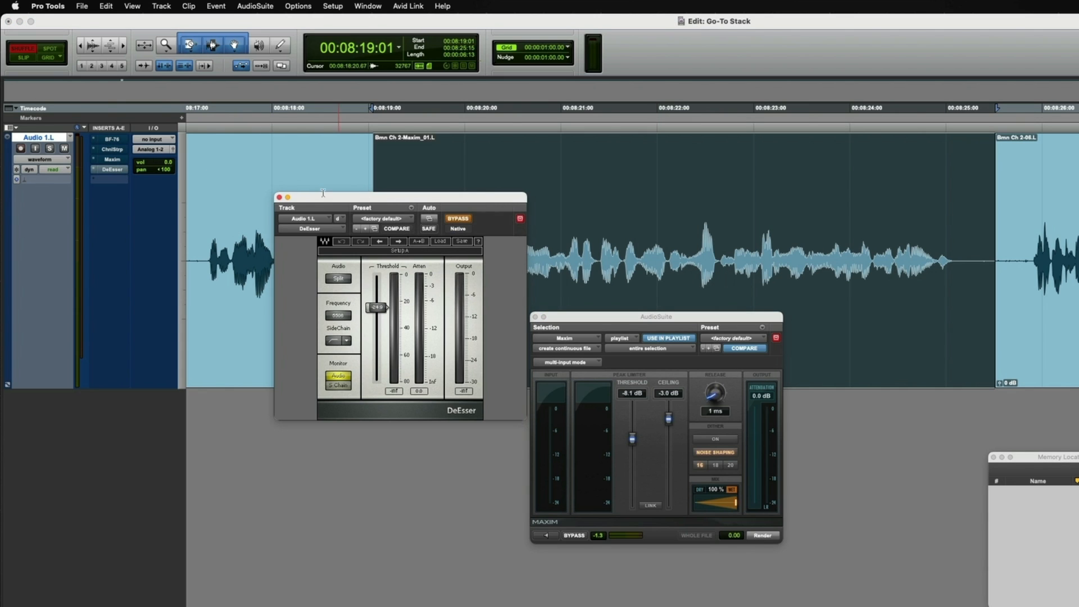
click(280, 198)
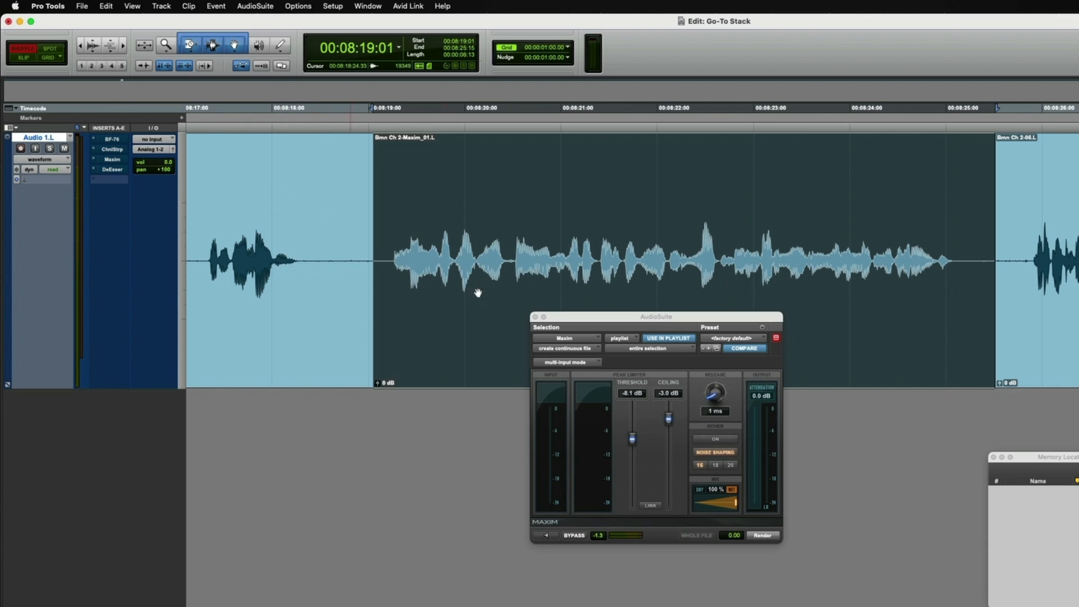
Switch AudioSuite to DeEsser Mono, paste the copied settings and render it onto the selected Maxim-processed clip
click(583, 338)
click(624, 160)
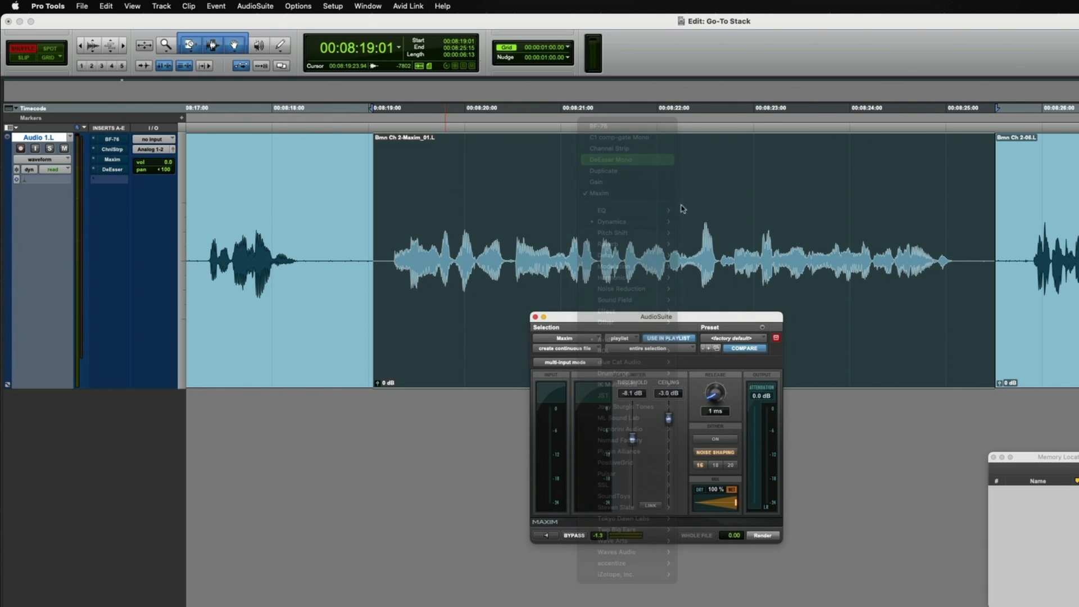
click(762, 329)
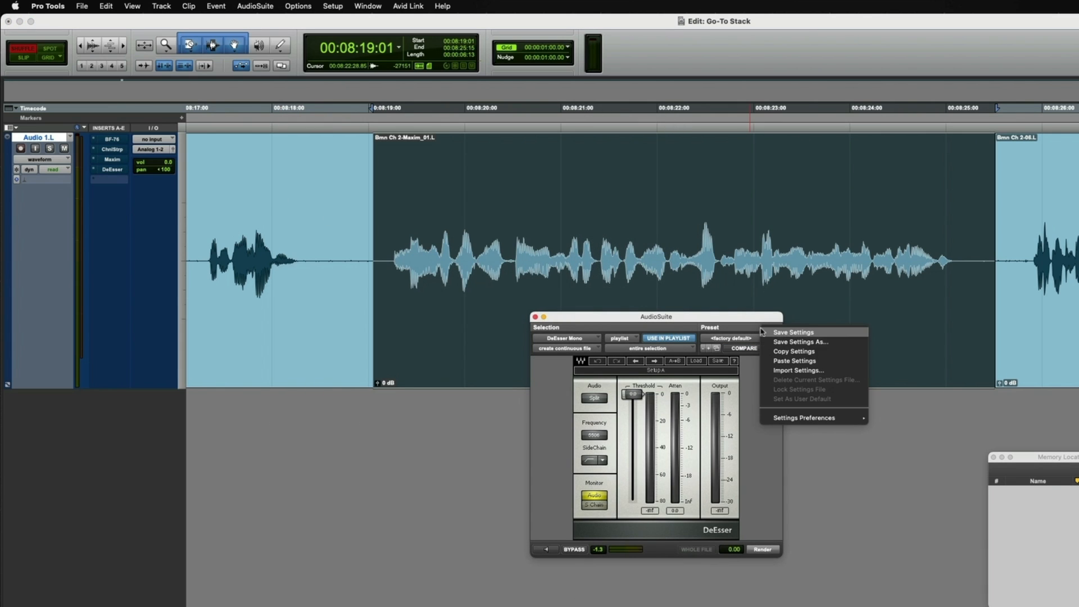
click(786, 361)
drag(716, 316, 881, 393)
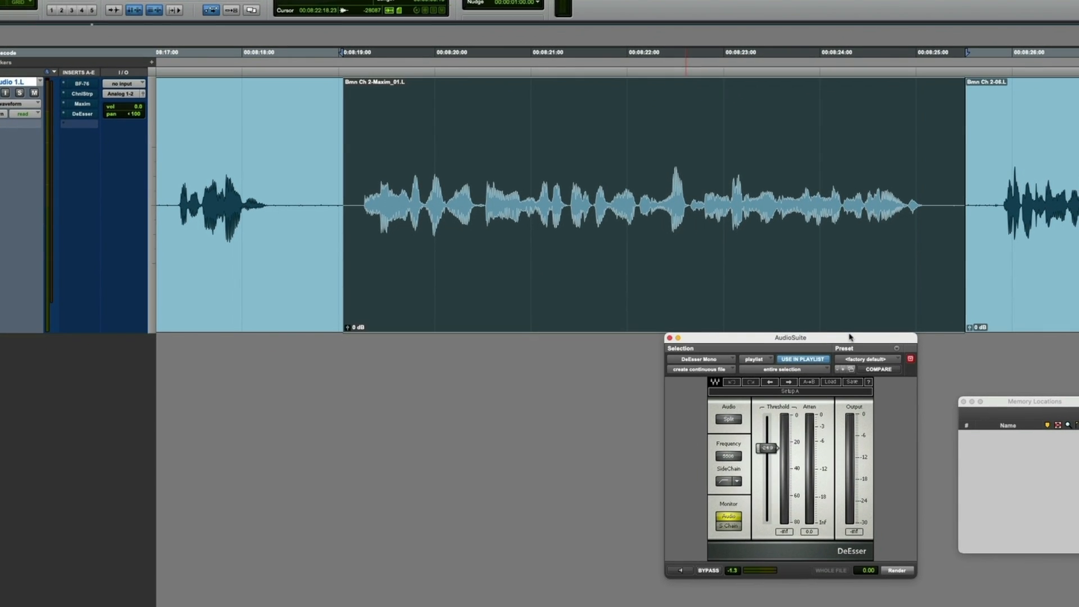
click(898, 571)
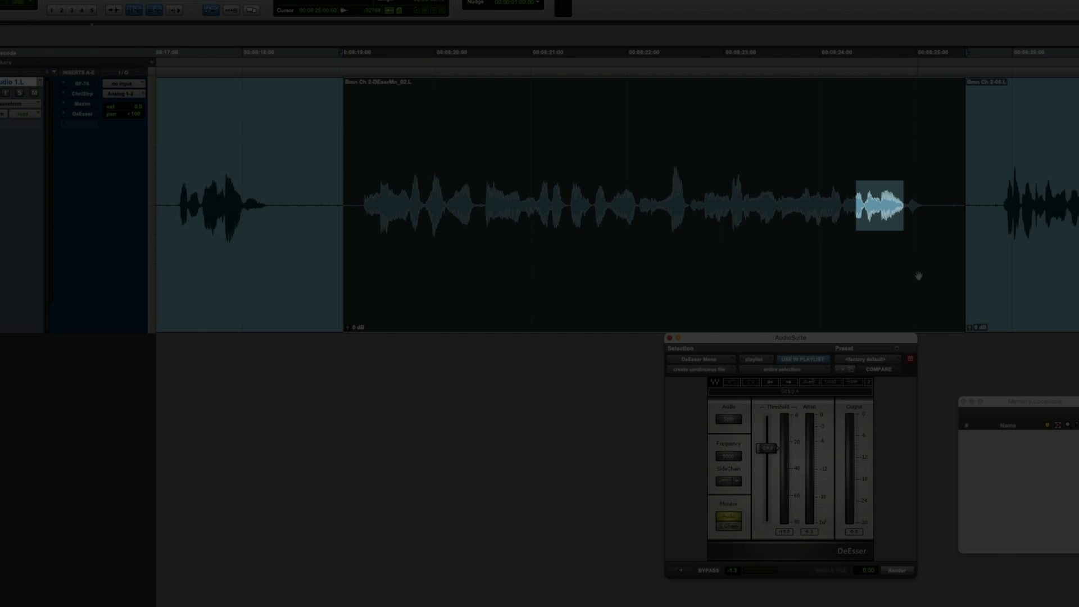
Place the edit cursor just before the last burst of speech in the DeEsser-rendered clip, about midway between 00:08:24:00 and 00:08:25:00
key(ctrl+z)
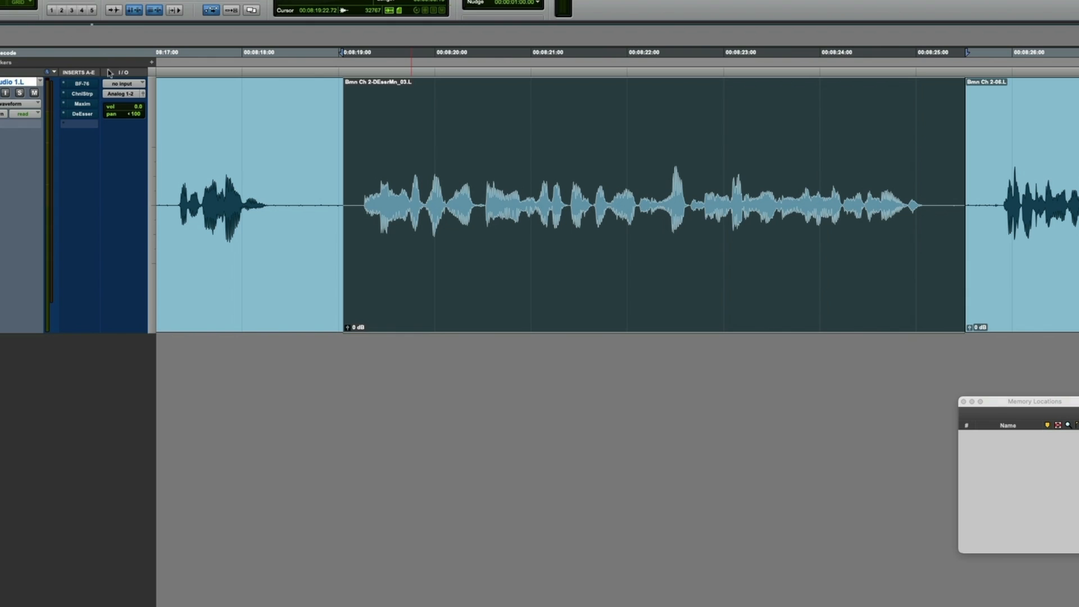
click(864, 146)
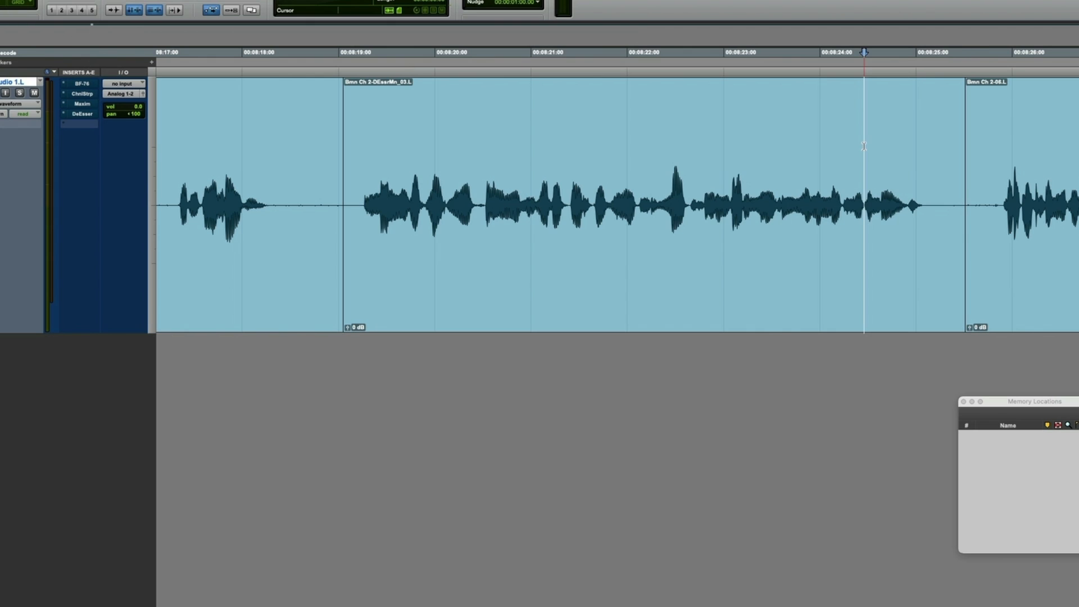